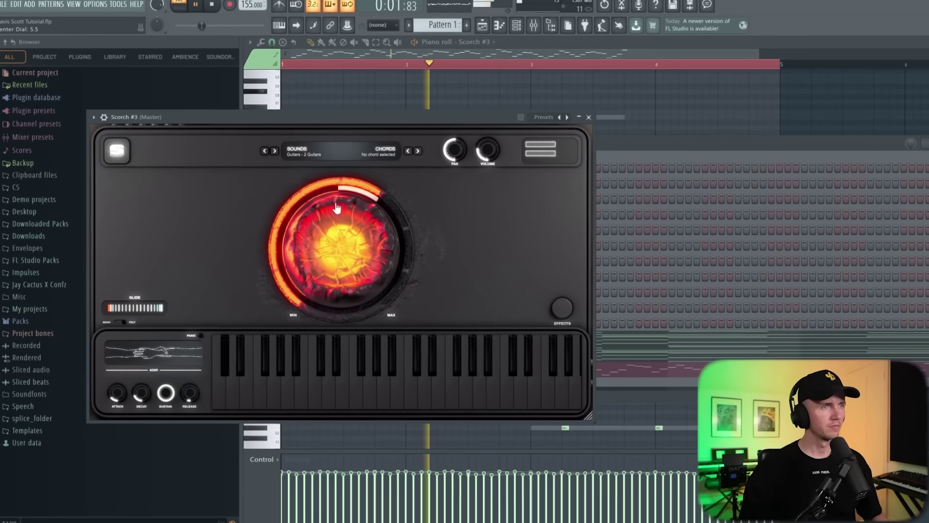
Turn down the central dial of the Scorch #3 plugin and close the plugin window
left_click_drag(337, 207, 334, 233)
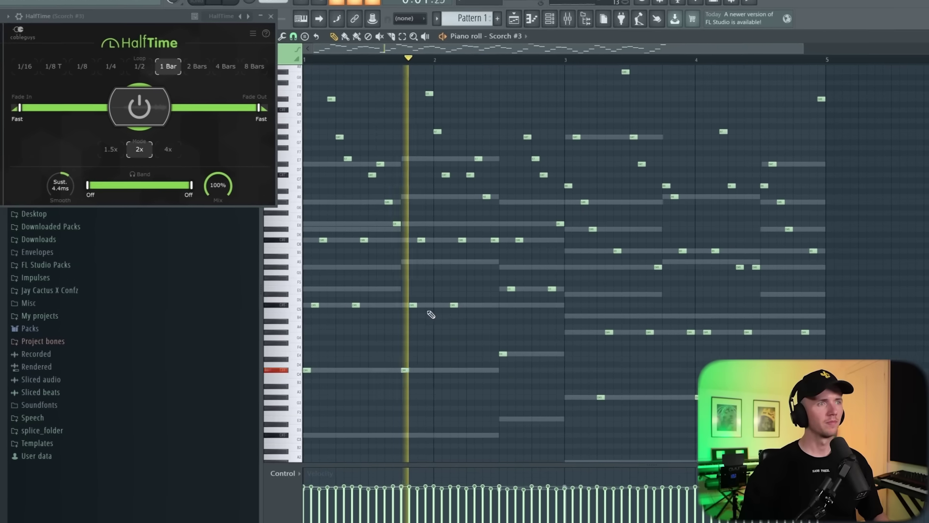
key("Escape")
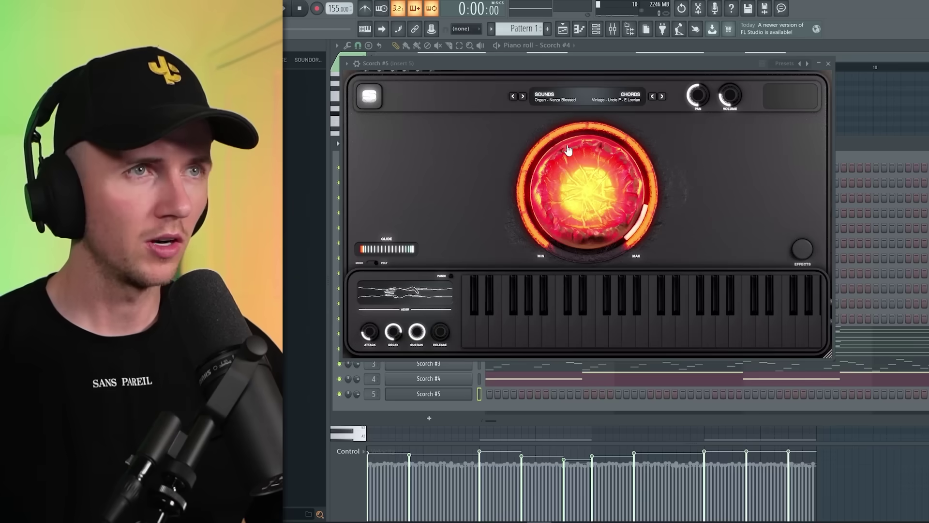
Load a bass sound into Scorch #5 from its sound list
left_click(548, 98)
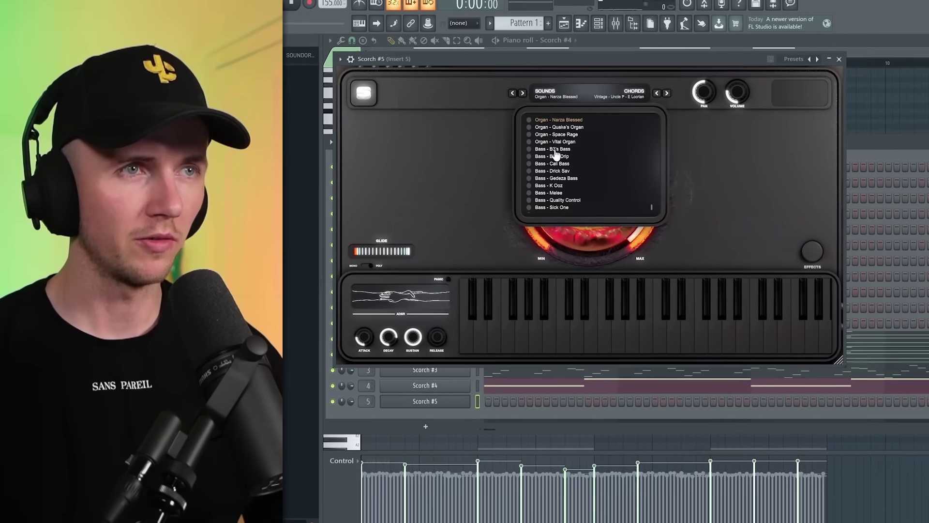
left_click(555, 164)
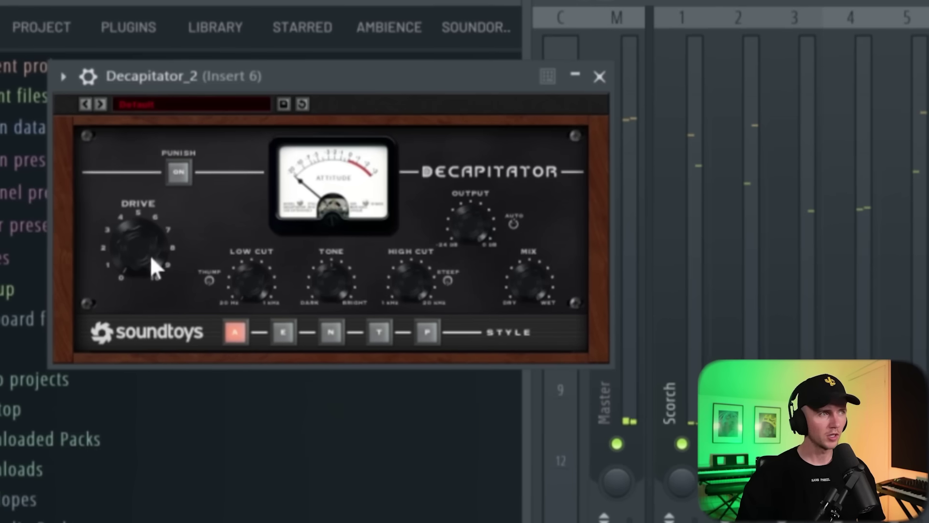
Push the Decapitator drive on Insert 6, and load a preset from its Bass category
left_click_drag(151, 259, 126, 190)
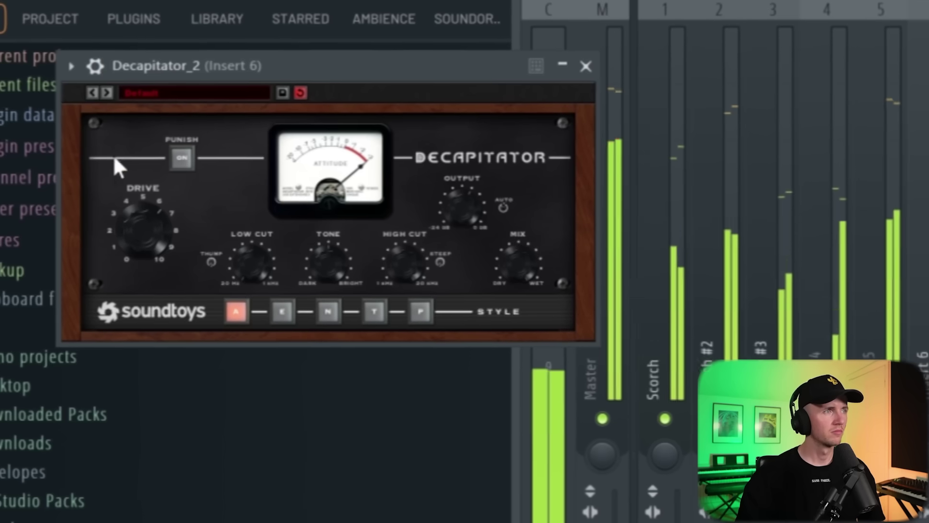
left_click(107, 97)
left_click(127, 94)
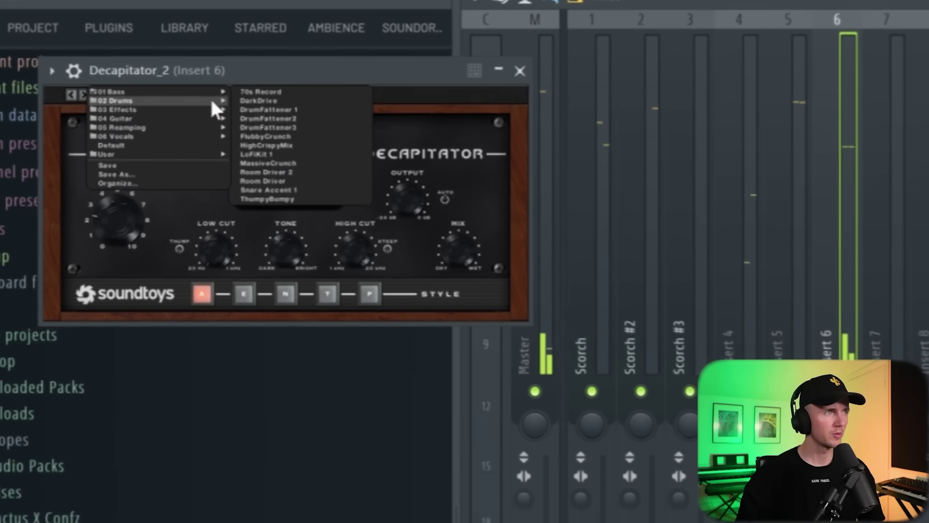
left_click(232, 89)
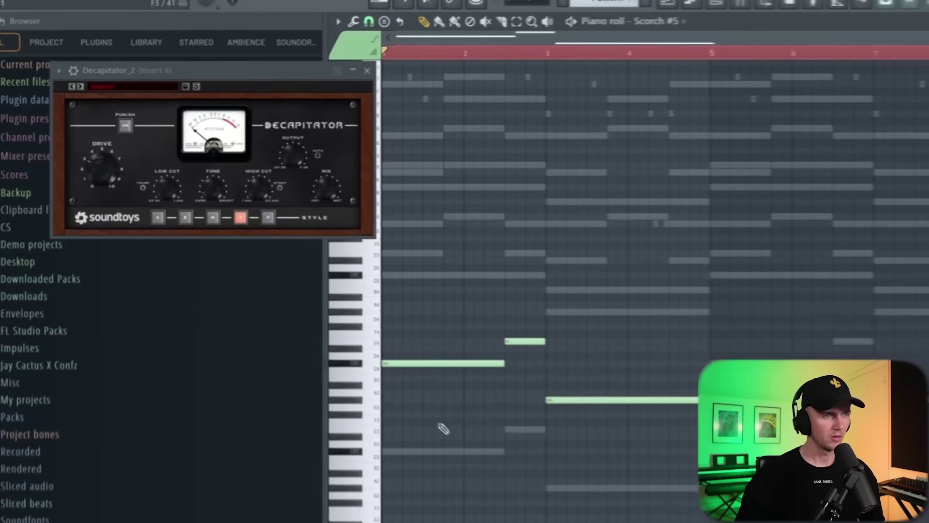
Transpose the first bass note of Scorch #5 down an octave and play the pattern
left_click(448, 363, "ctrl")
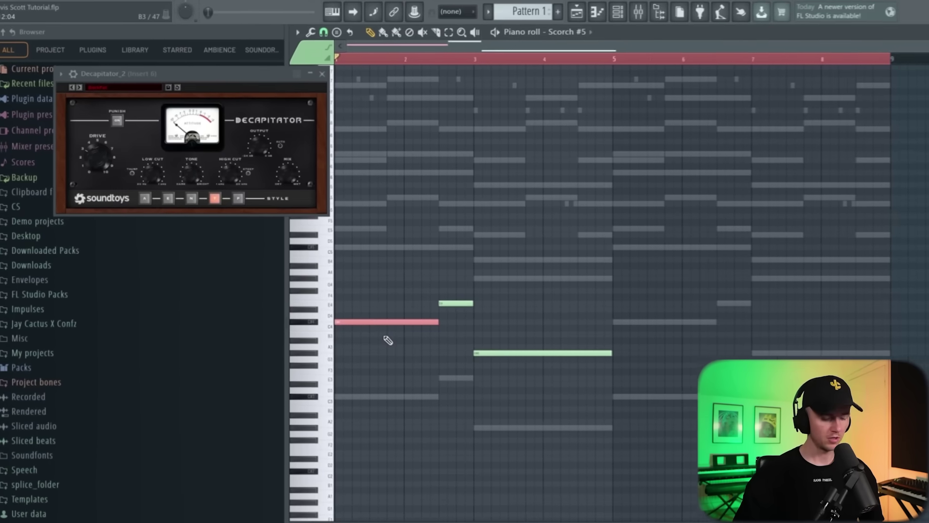
key("ctrl+Down")
key("ctrl+d")
key("space")
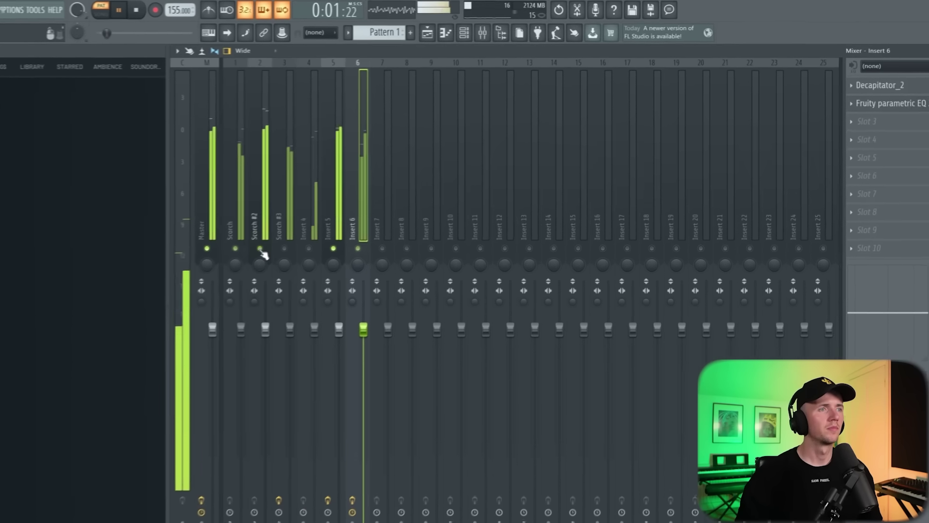
Load ValhallaVintageVerb into slot 1 of the Scorch #2 mixer track
left_click(264, 254)
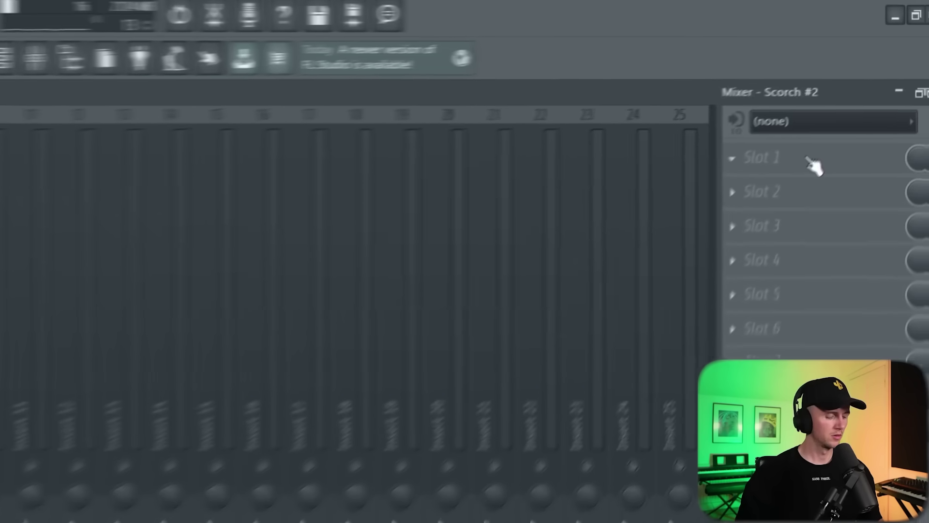
left_click(817, 162)
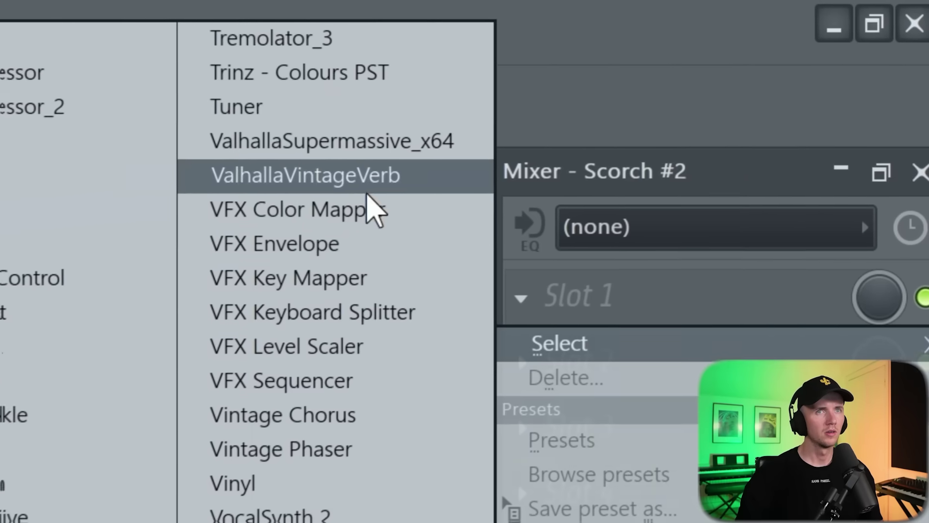
left_click(370, 182)
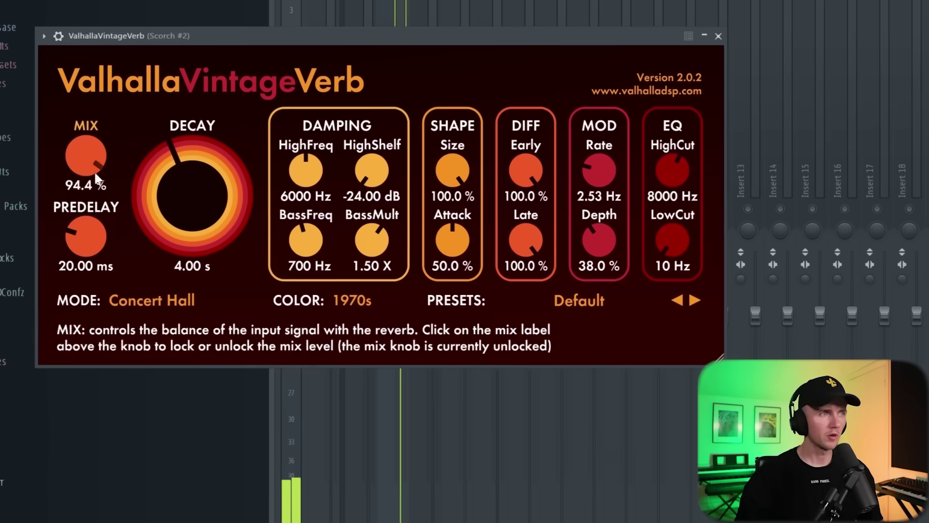
Lower the reverb's mix on Scorch #2 and adjust its decay
left_click_drag(97, 180, 104, 213)
left_click_drag(97, 180, 103, 256)
left_click_drag(204, 209, 213, 218)
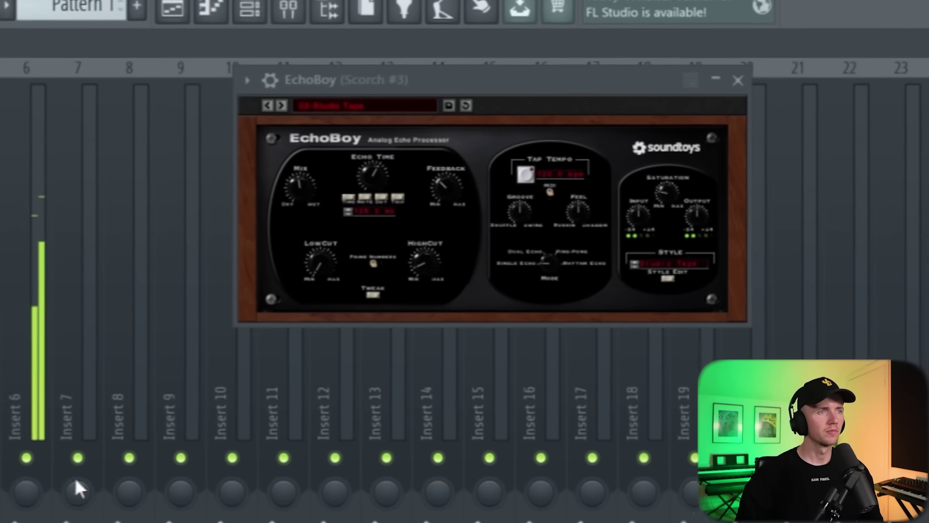
On Insert 6's parametric EQ, roll off the highs with a low-pass on band 7 and move the band 2 boost higher in frequency
left_click(4, 387)
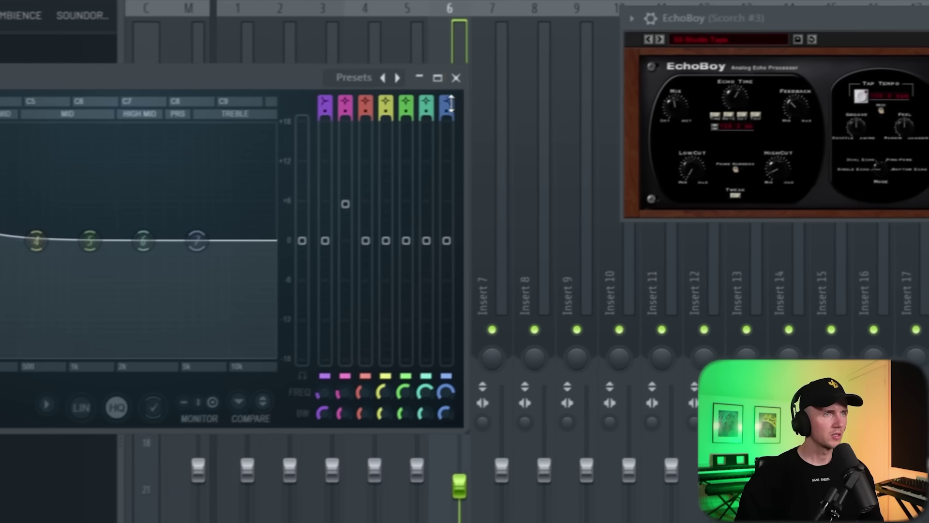
left_click_drag(451, 103, 451, 116)
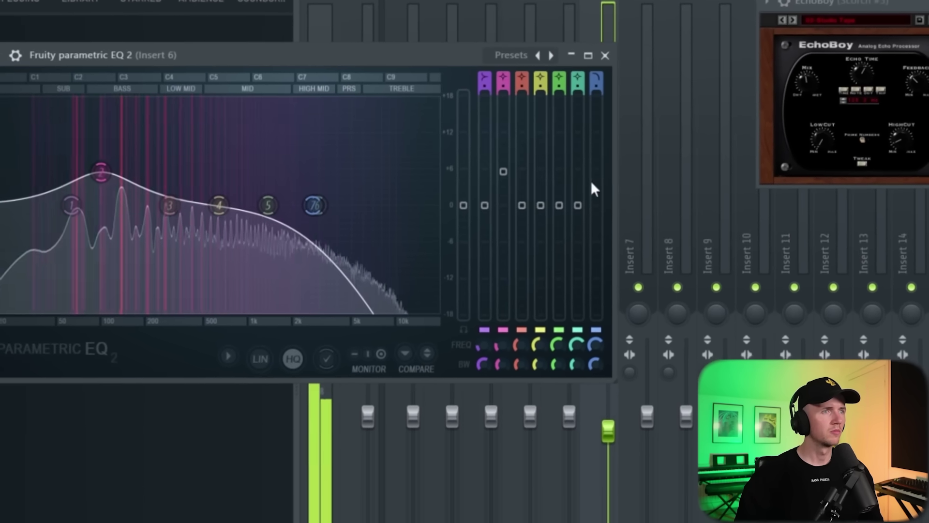
scroll(324, 218, "up", 2)
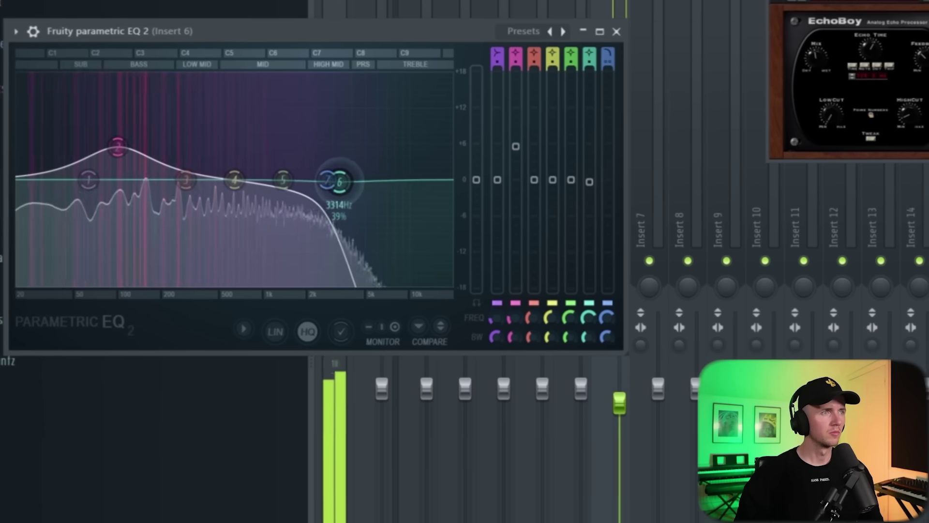
left_click_drag(118, 147, 157, 151)
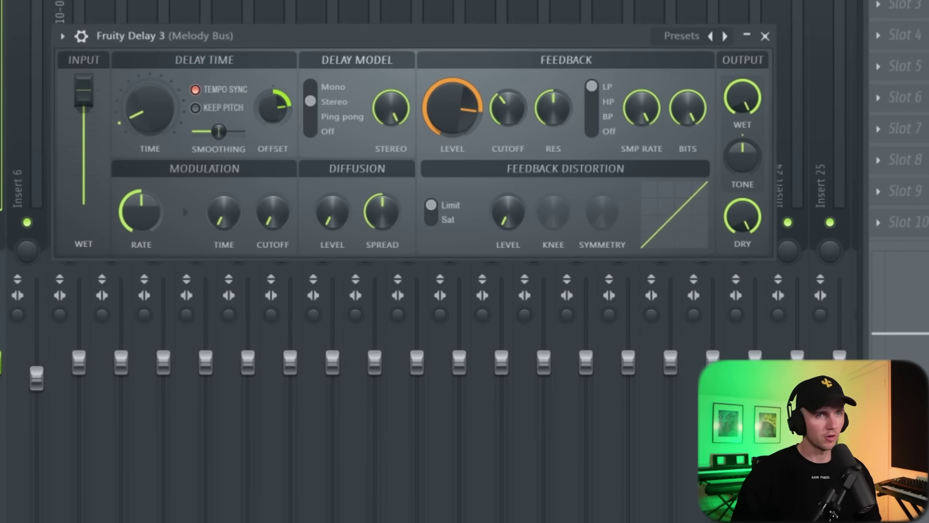
Automate the Melody Bus Fruity Delay 3 output wet, flat at zero until bar 6 and curving up to a reduced peak at bar 9
right_click(739, 101)
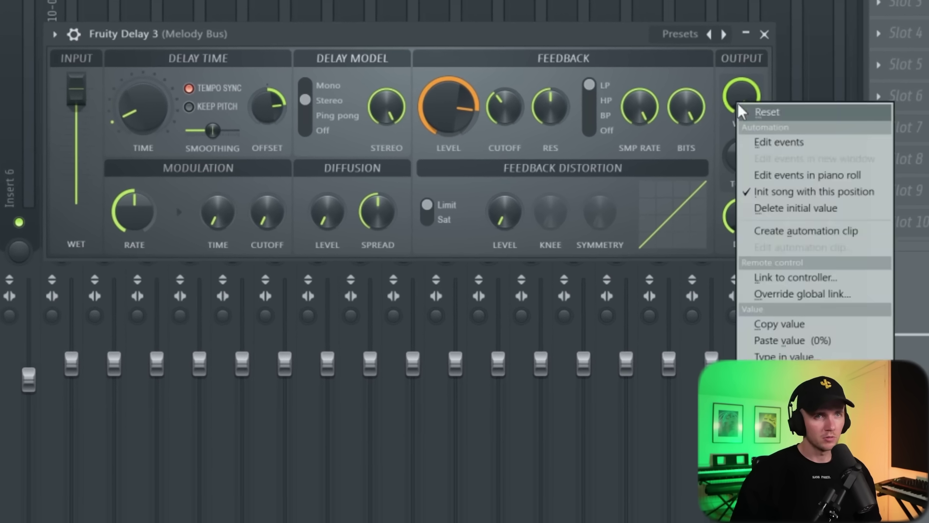
left_click(814, 230)
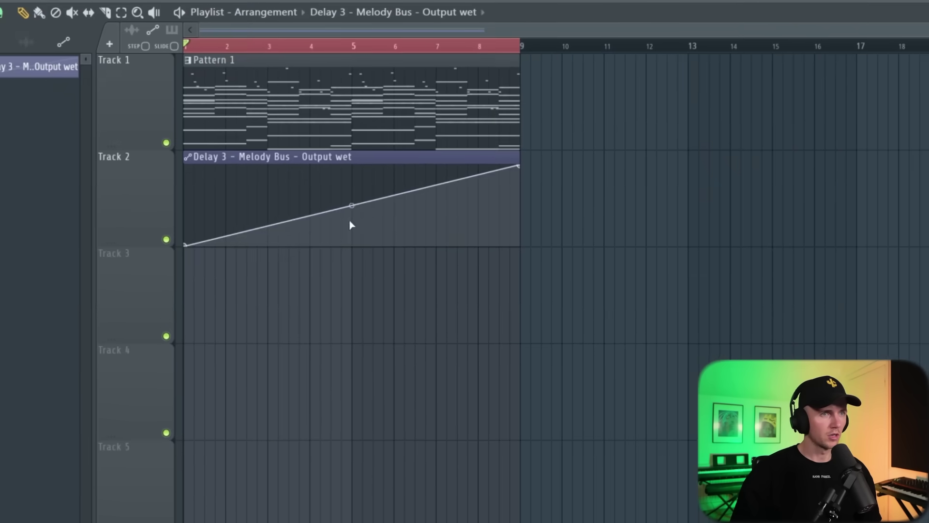
left_click_drag(349, 222, 456, 232)
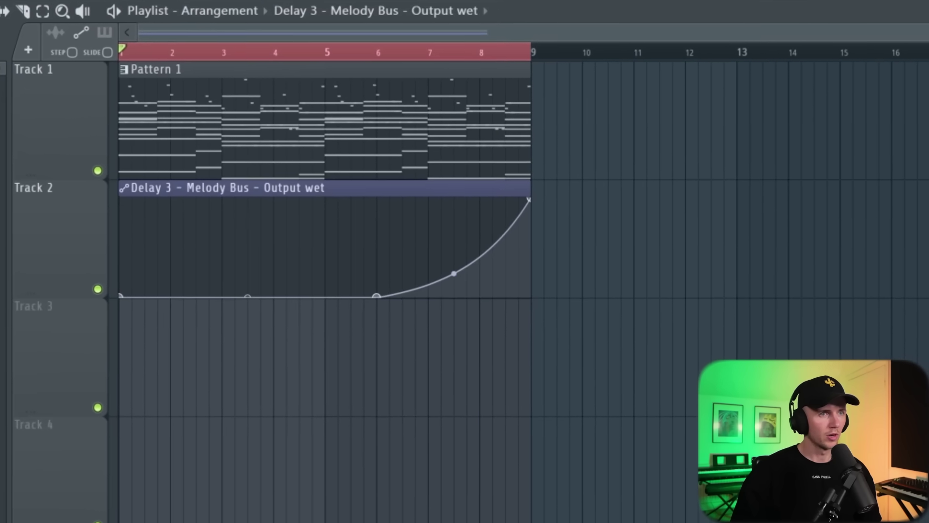
left_click_drag(529, 199, 531, 227)
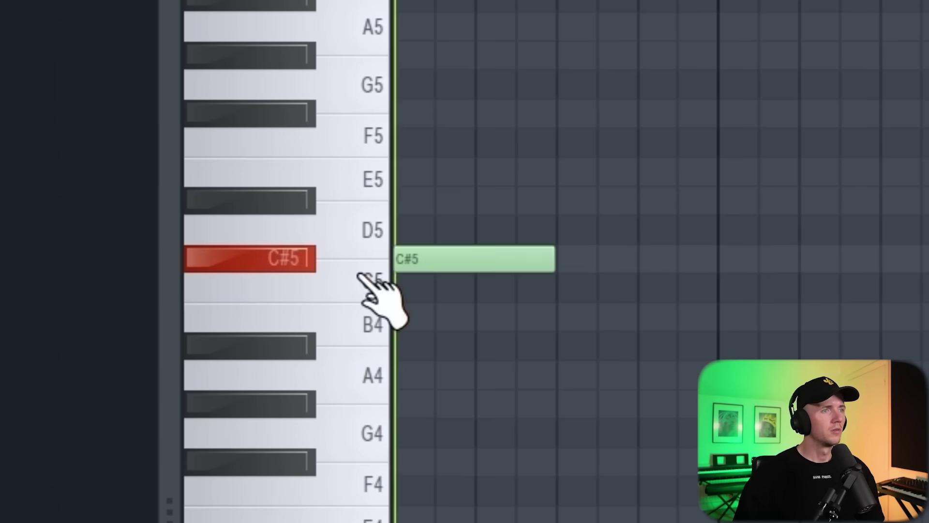
Extend the C#5 note in the Scorch piano roll to one bar and layer staggered G#5, D#6 and E6 notes above it
left_click_drag(546, 260, 717, 261)
left_click(433, 83)
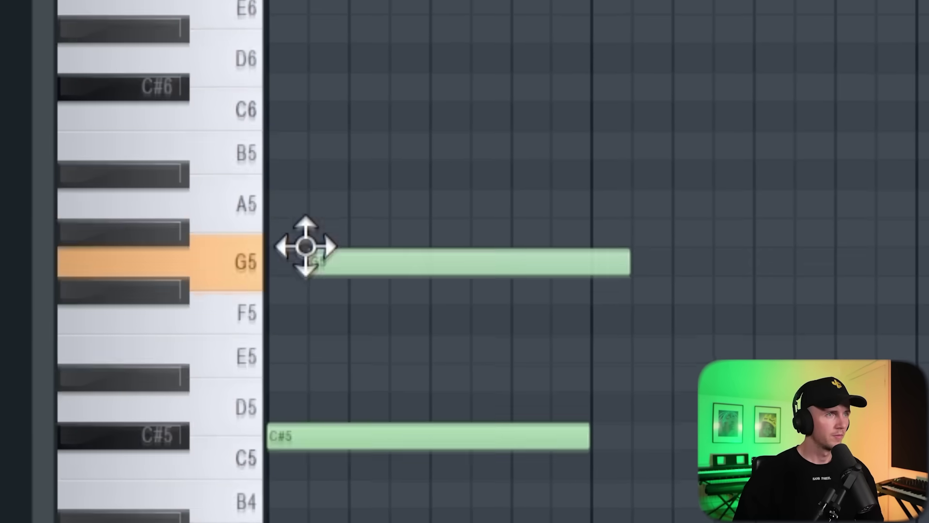
left_click_drag(307, 246, 305, 203)
left_click(359, 28)
key("space")
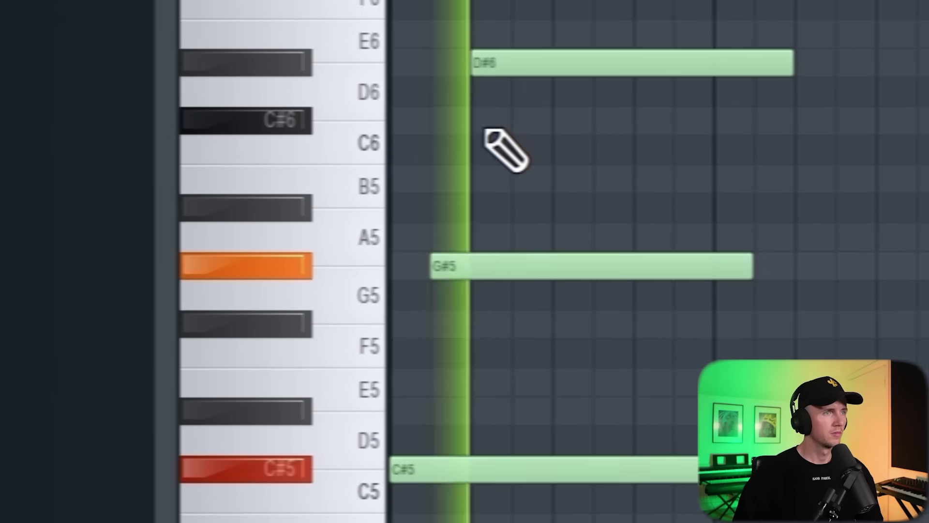
mouse_move(569, 122)
left_mouse_down()
mouse_move(595, 39)
mouse_move(676, 40)
left_mouse_up()
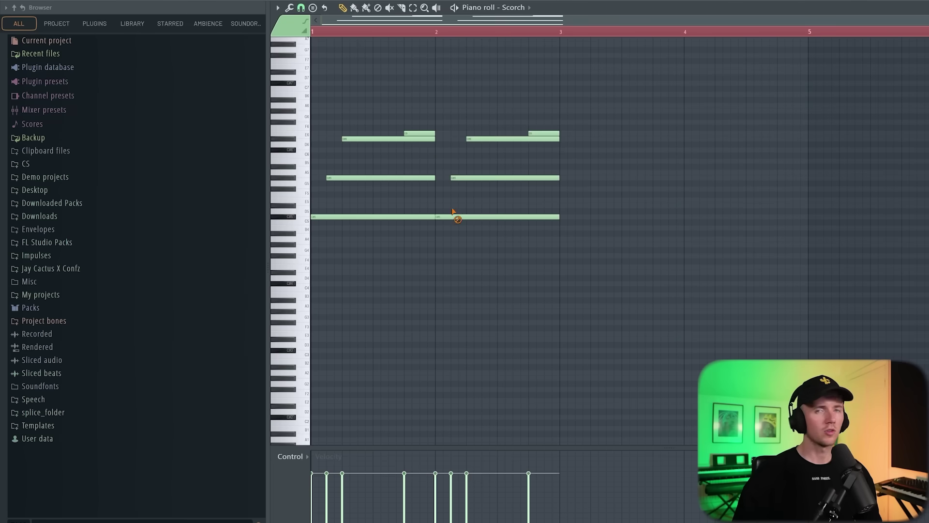
Duplicate the two-bar Scorch note pattern so that it fills four bars
scroll(454, 211, "up", 1)
key("ctrl+a")
key("space")
key("ctrl+b")
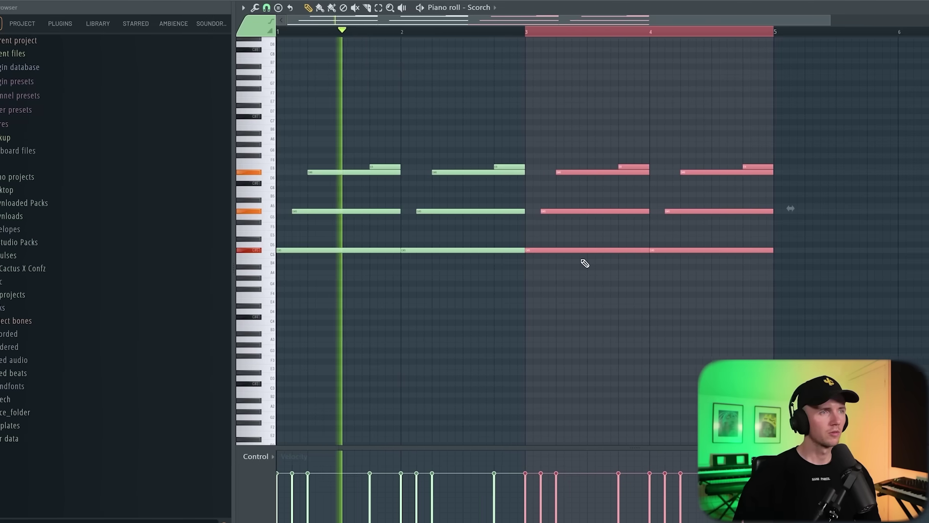
key("ctrl+a")
scroll(591, 278, "down", 2)
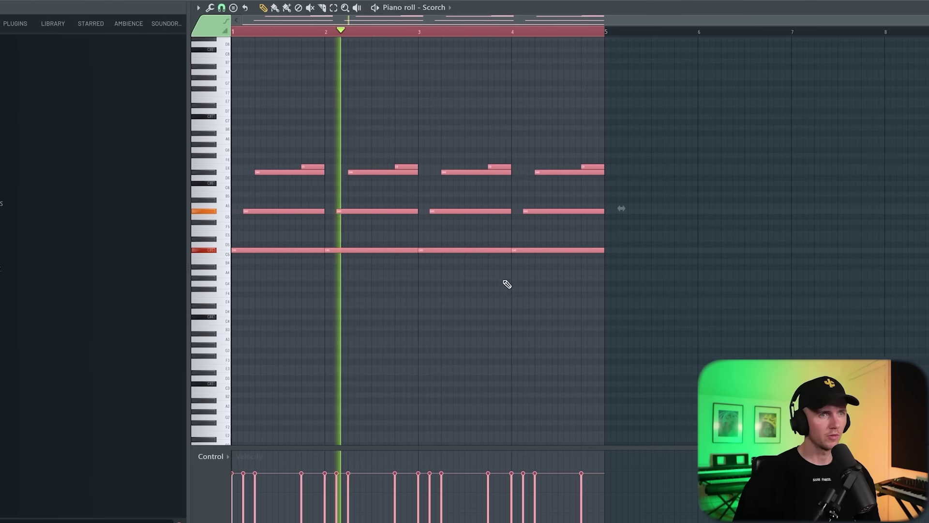
left_click(363, 279)
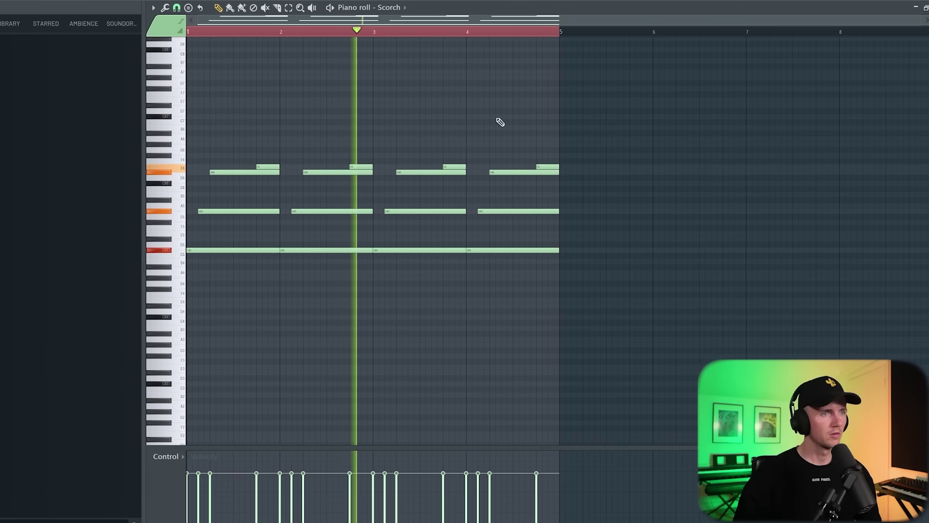
Add one-bar top notes alternating between G#6 and A6, plus D#5 notes in the second half of each bar
left_click(237, 105)
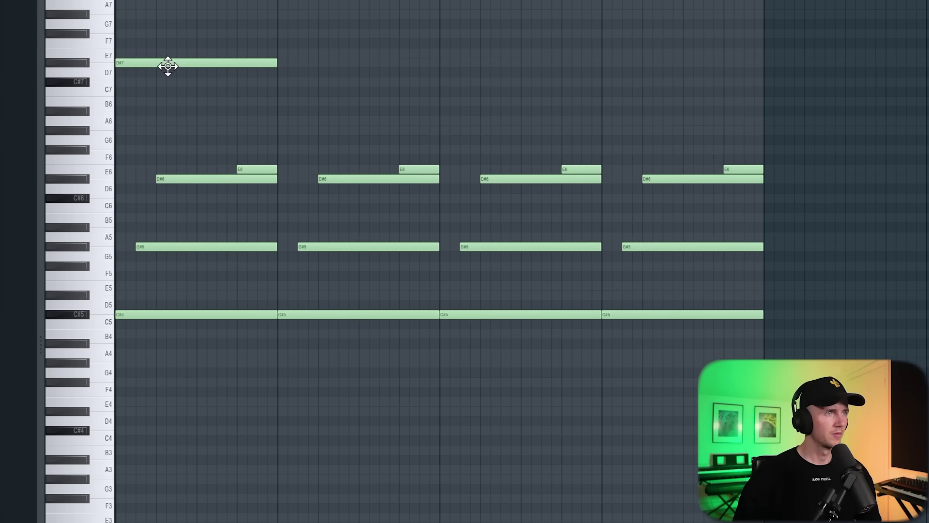
scroll(166, 66, "down", 2)
left_click_drag(168, 67, 167, 65)
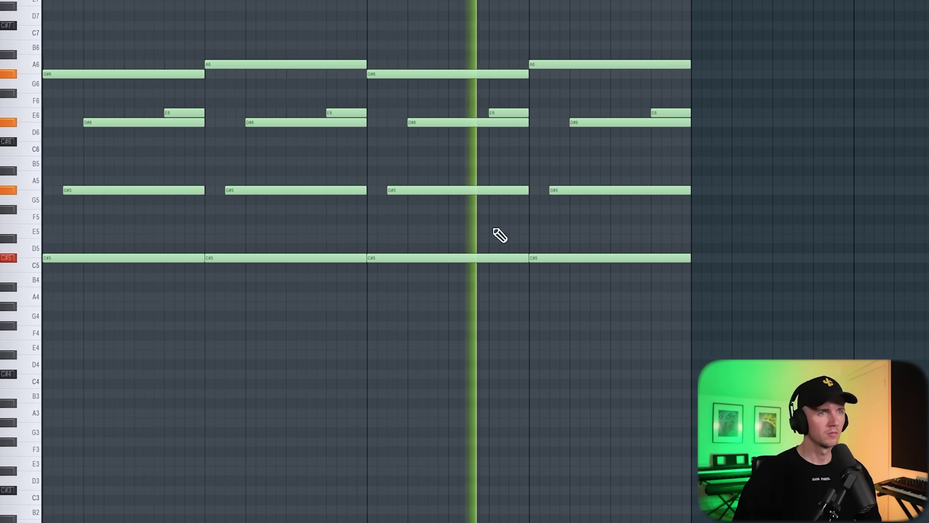
left_click(112, 210)
left_click_drag(267, 210, 190, 219)
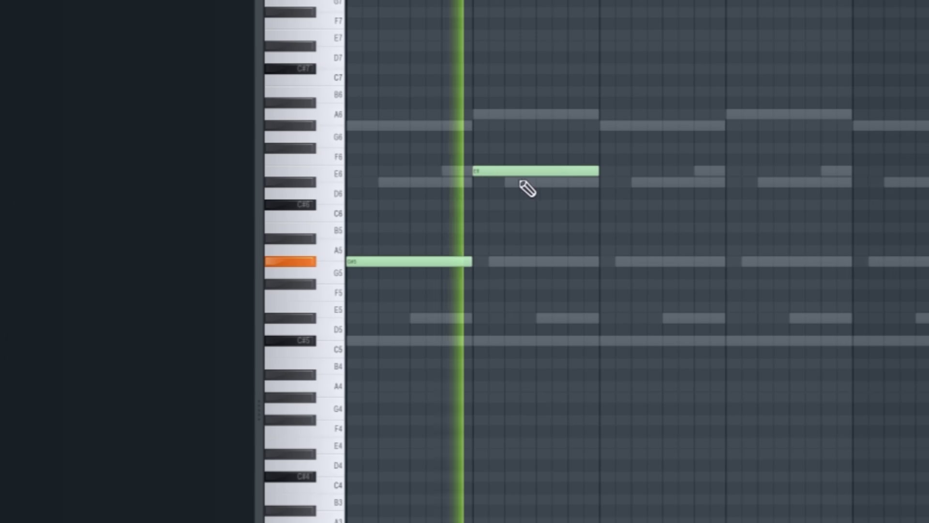
Continue the lead melody from bar 3 to bar 7 with one-bar notes D#6, C#6, G#5, E6 and D#6
left_click(608, 184)
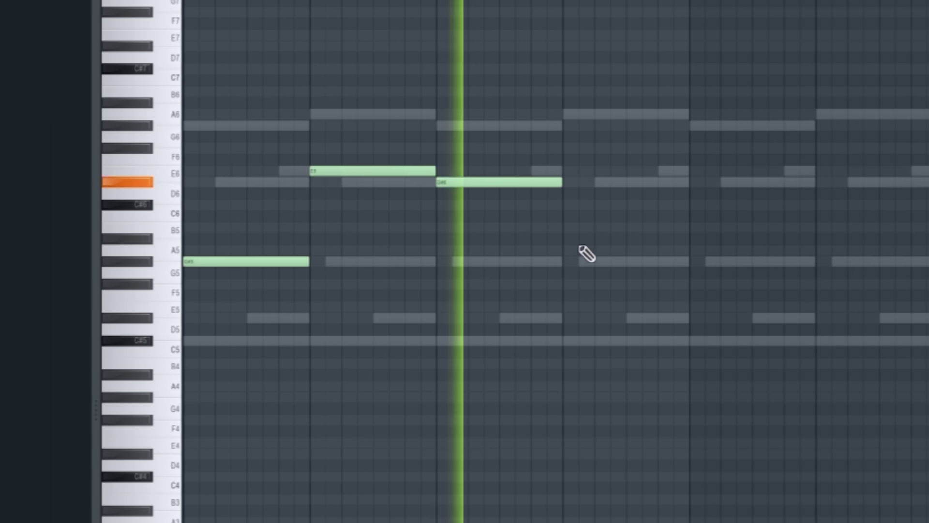
left_click(567, 205)
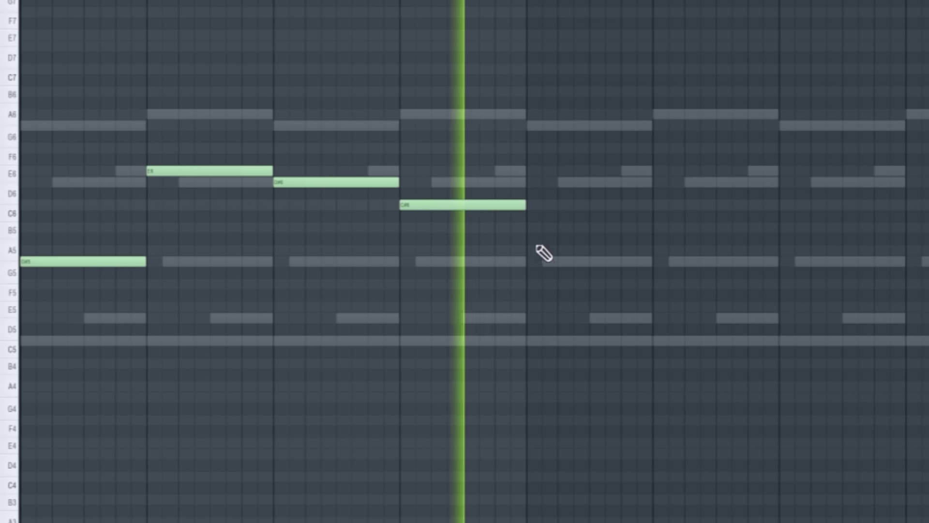
left_click(649, 259)
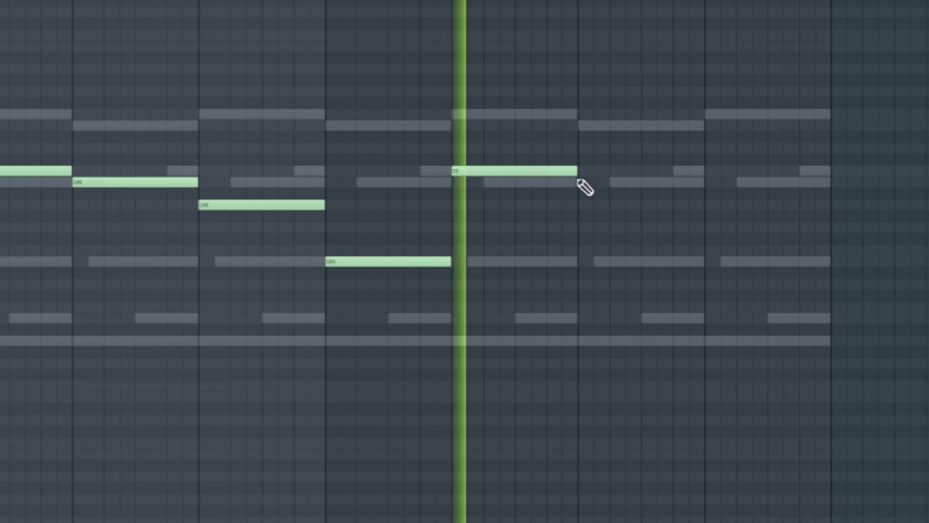
left_click(586, 184)
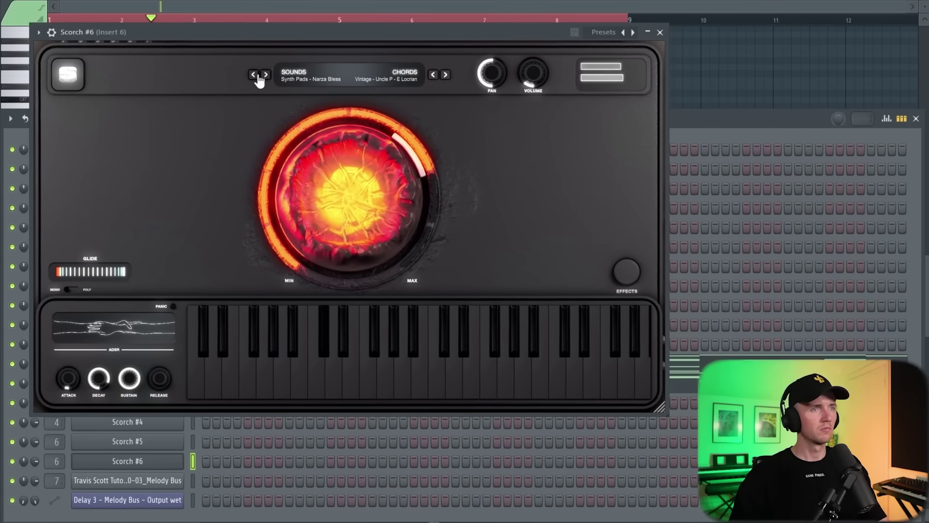
Switch Scorch #6 to the sound before Synth Pads - Narza Bless
left_click(257, 76)
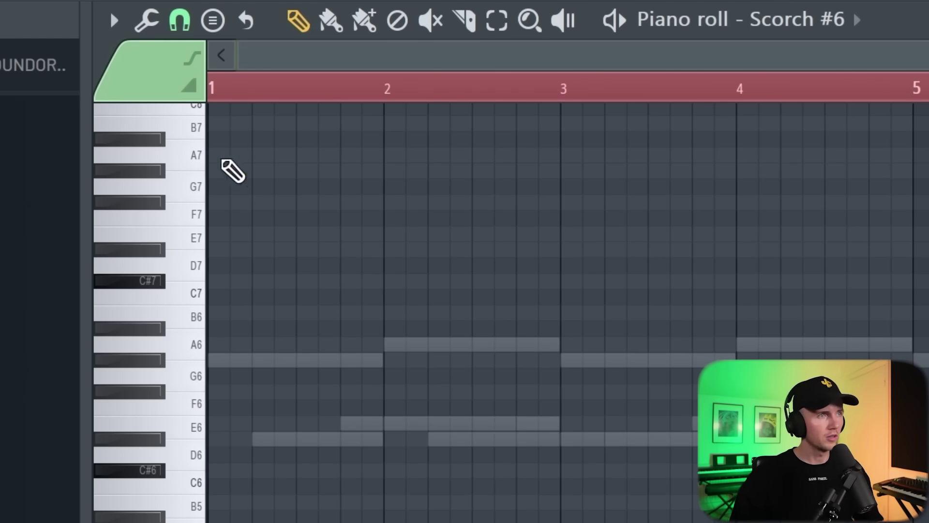
Add a four-bar D#7 note from bar 1 in Scorch #6 and open the instrument's effects
left_click(295, 247)
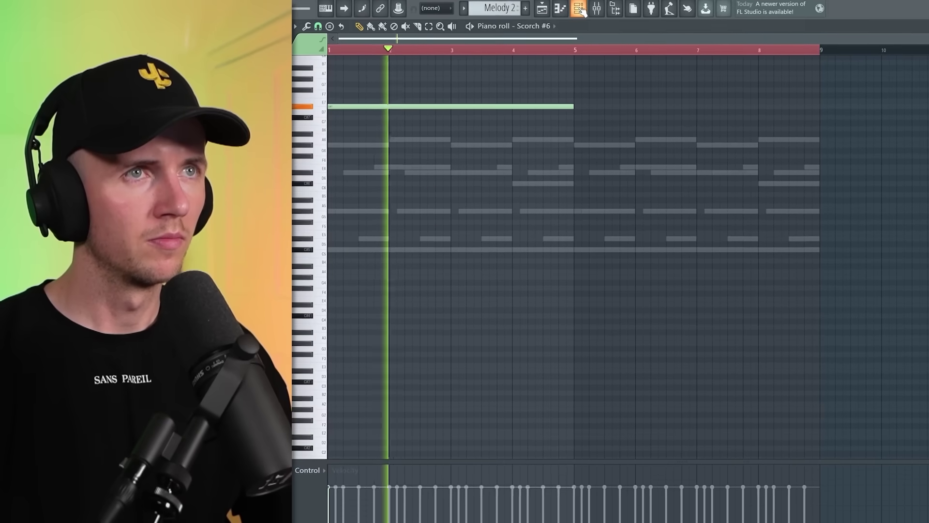
left_click(580, 9)
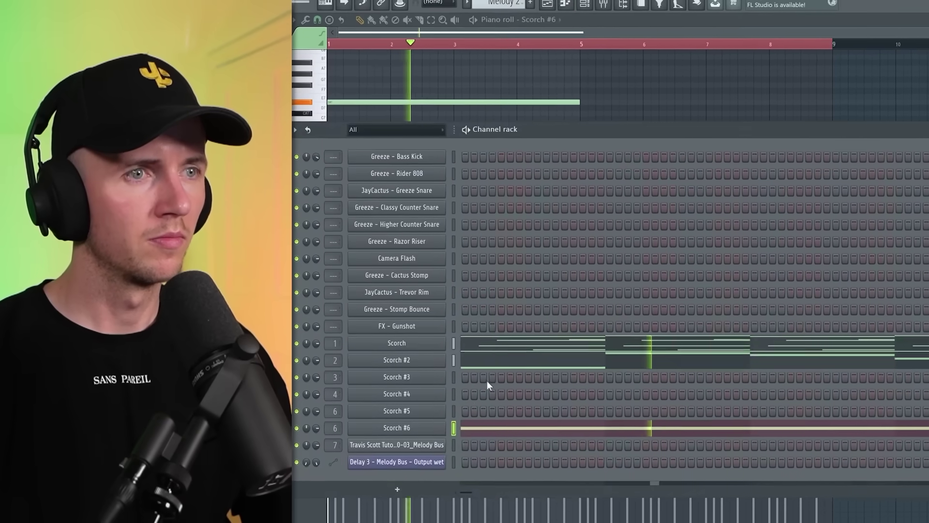
left_click(415, 434)
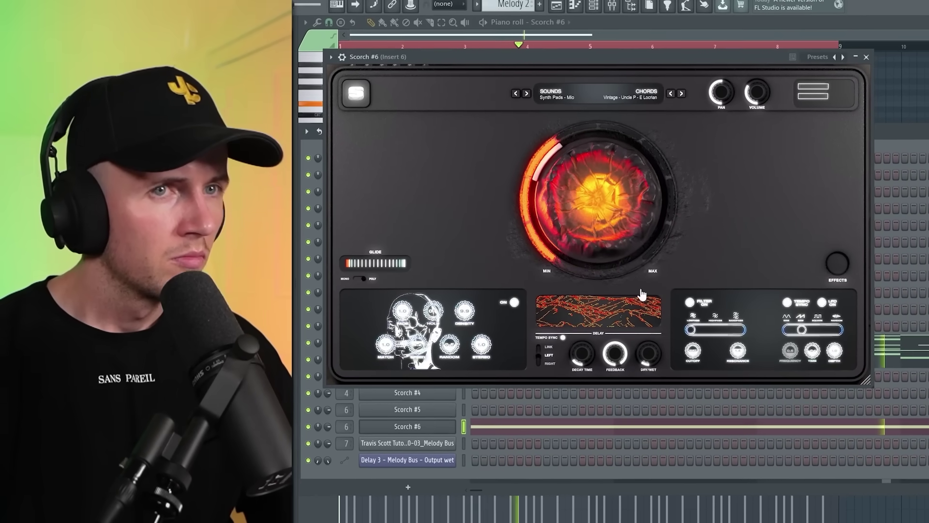
left_click(831, 264)
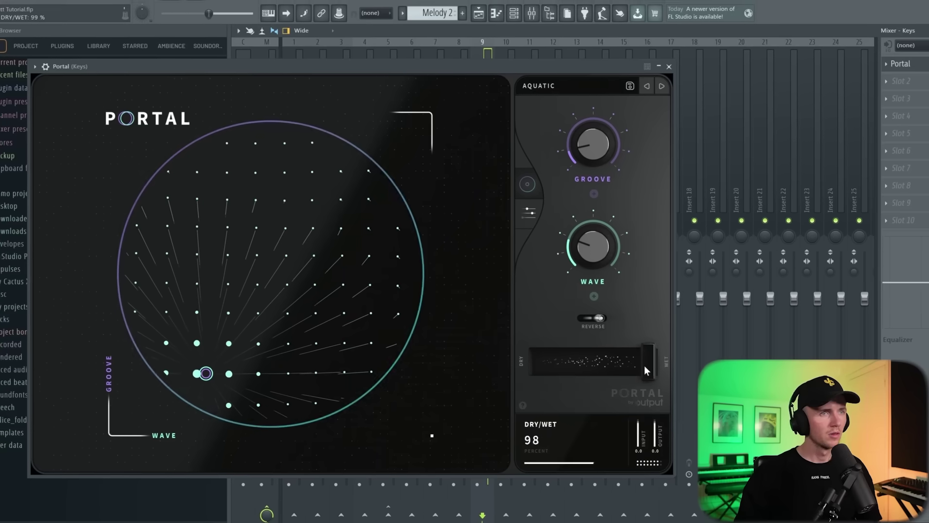
Lower Portal's dry/wet mix on the Keys mixer track and play back the Scorch #8 melody
left_click_drag(602, 365, 576, 363)
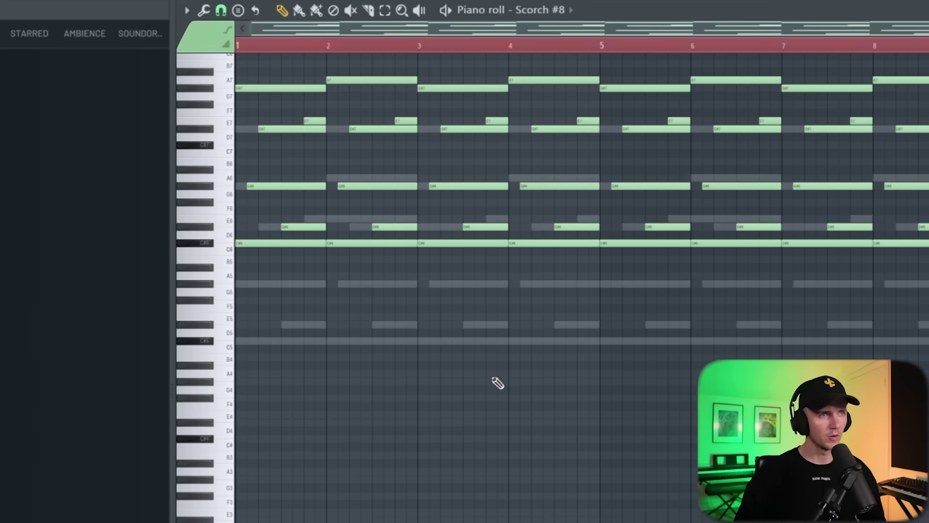
key("space")
scroll(466, 382, "up", 2)
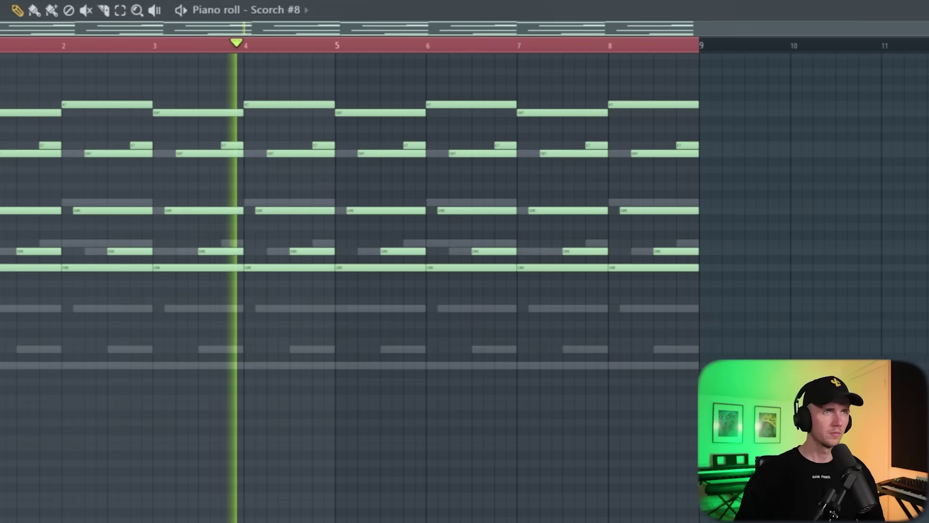
Load Jay's Monster Sub from the Aurora UK Drill Bank and hold C#4 through eight bars with two four-bar notes
key("F6")
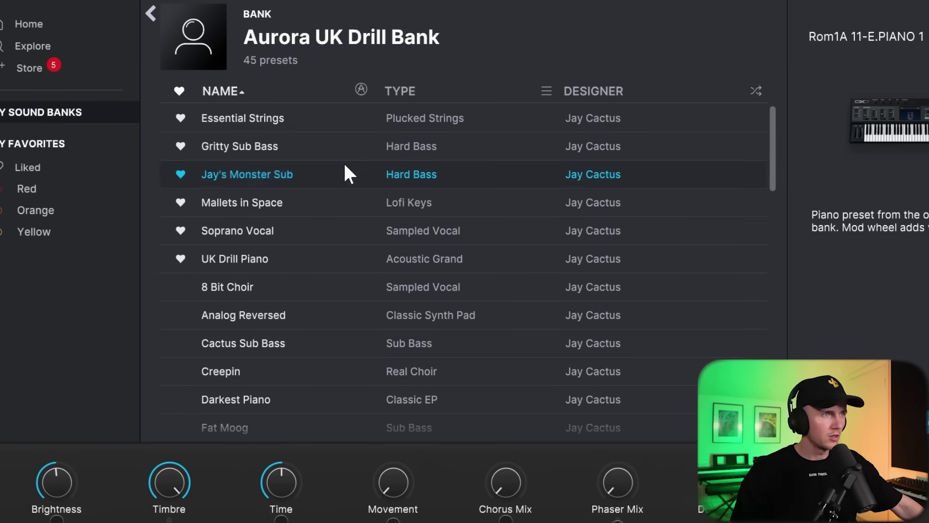
left_click(506, 159)
left_click(496, 163)
left_click(499, 157)
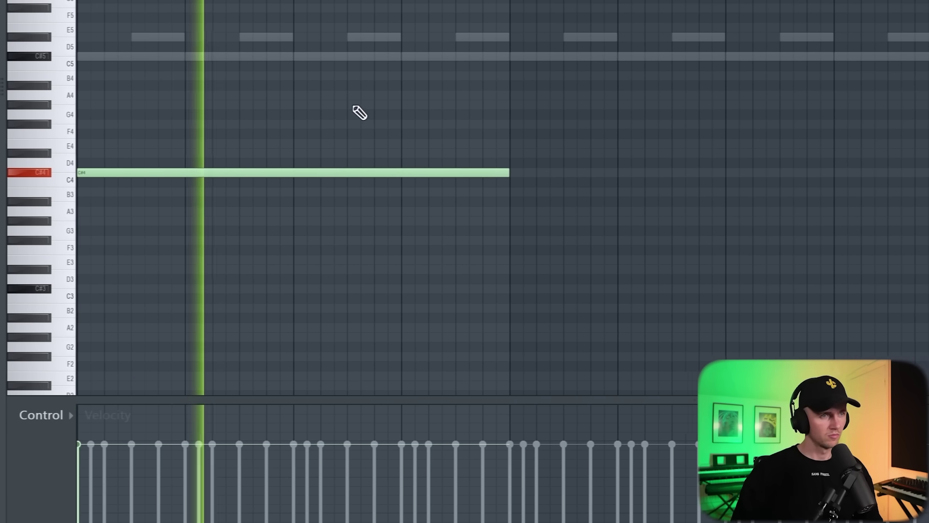
left_click(550, 172)
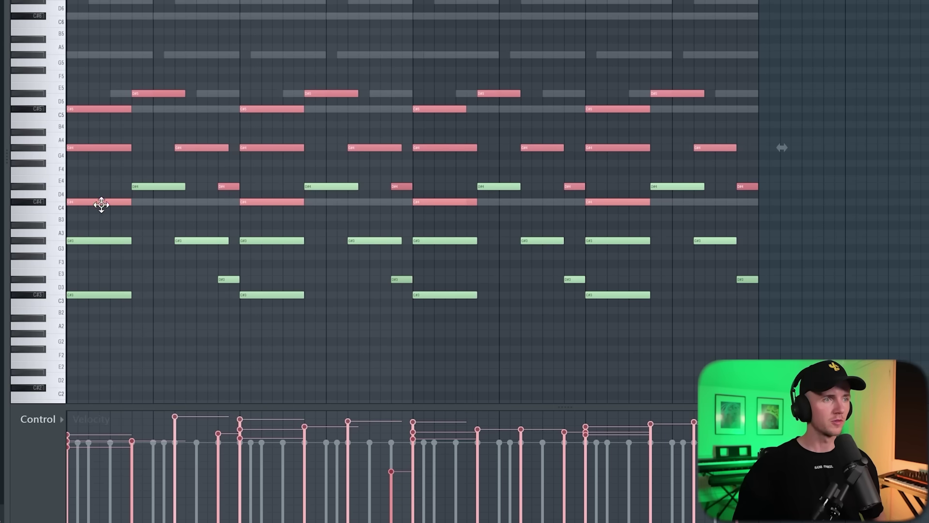
Delete the overlapping C#4 notes at the start of bars 1, 3 and 5
left_click(107, 202)
left_click(250, 202)
left_click(420, 202)
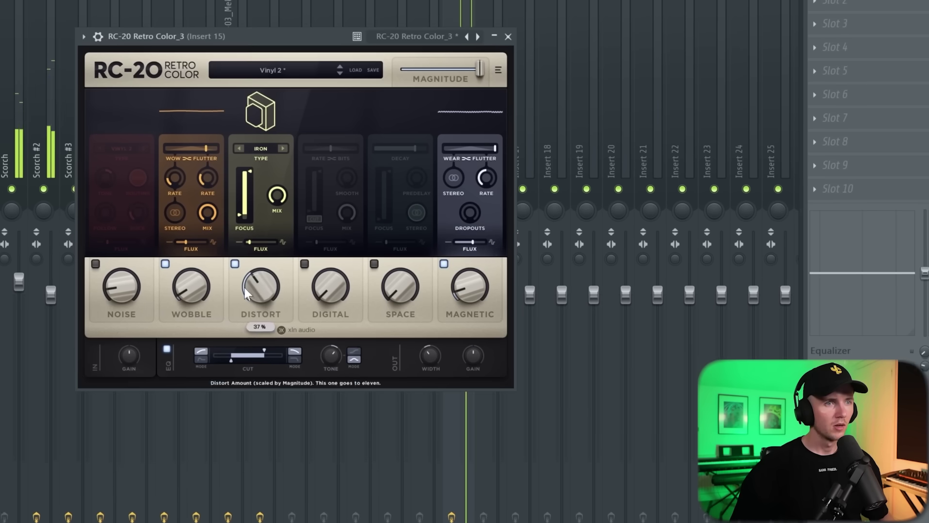
Adjust the RC-20 Retro Color modules on Insert 15 and render that mixer track in pattern mode as a 32-bit float stereo WAV
left_click_drag(376, 270, 365, 149)
left_click_drag(395, 280, 380, 245)
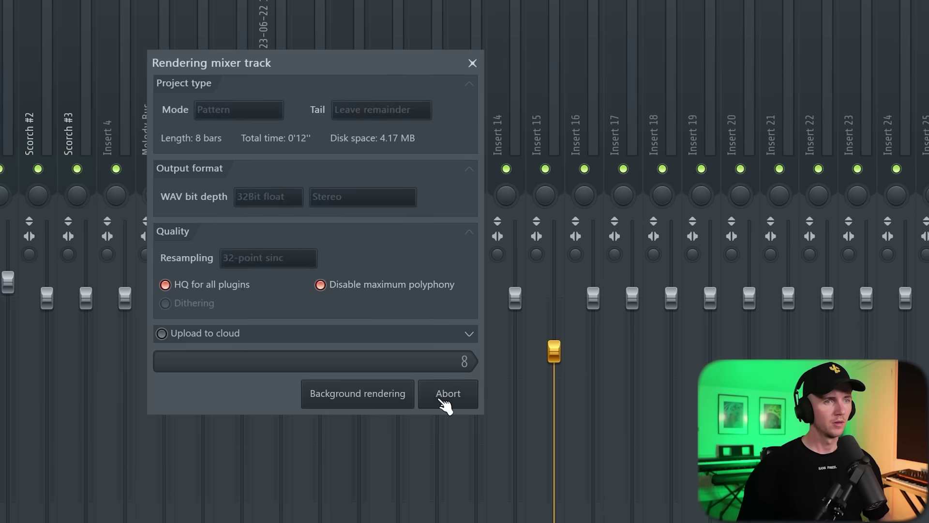
left_click(444, 400)
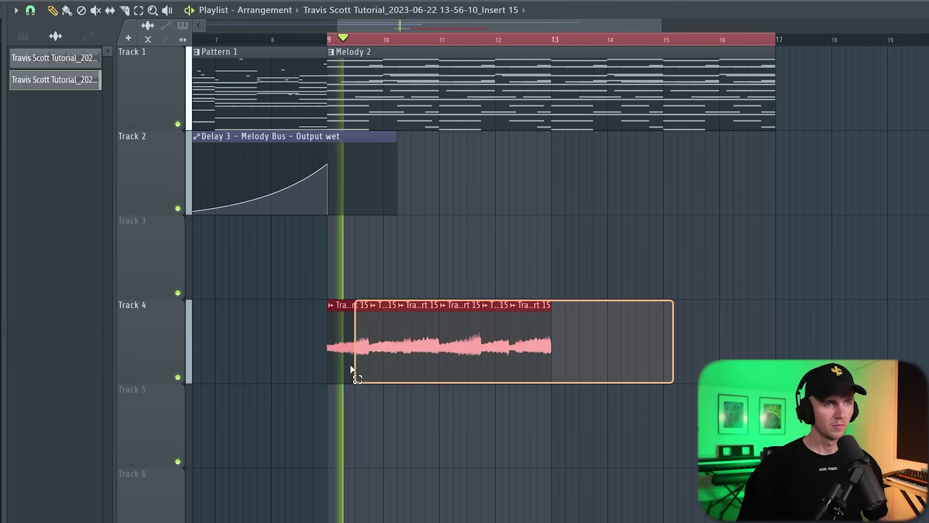
Repeat the sliced Insert 15 audio from bar 13 to bar 17 and place the whole eight-bar row on Track 3
left_click_drag(342, 356, 571, 353)
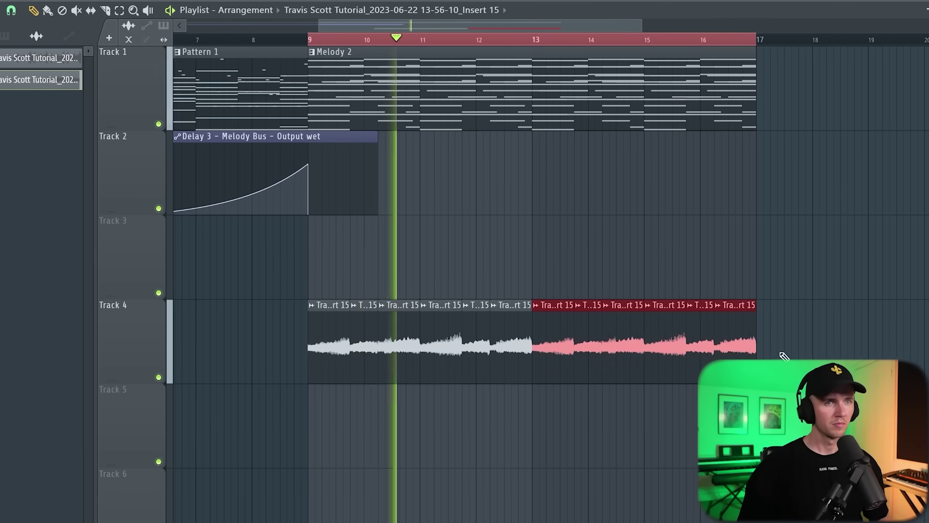
key("ctrl+z")
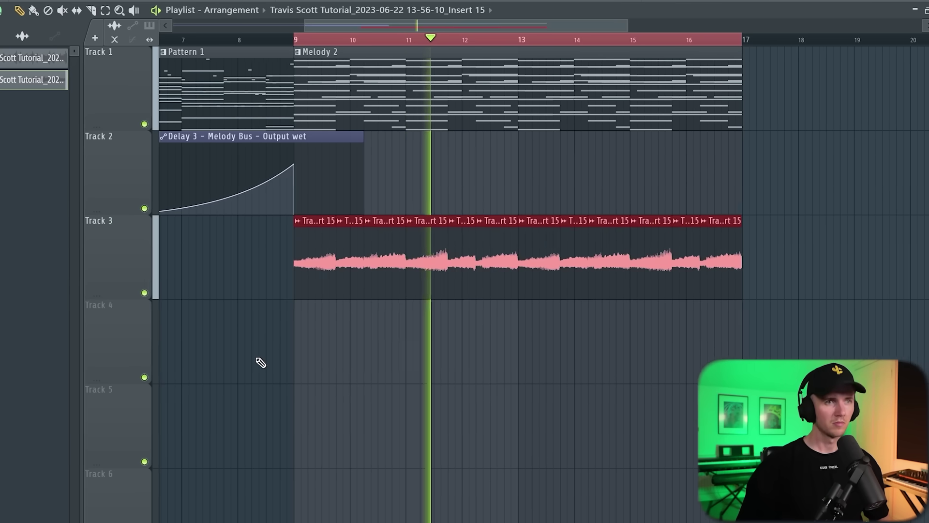
left_click(487, 376)
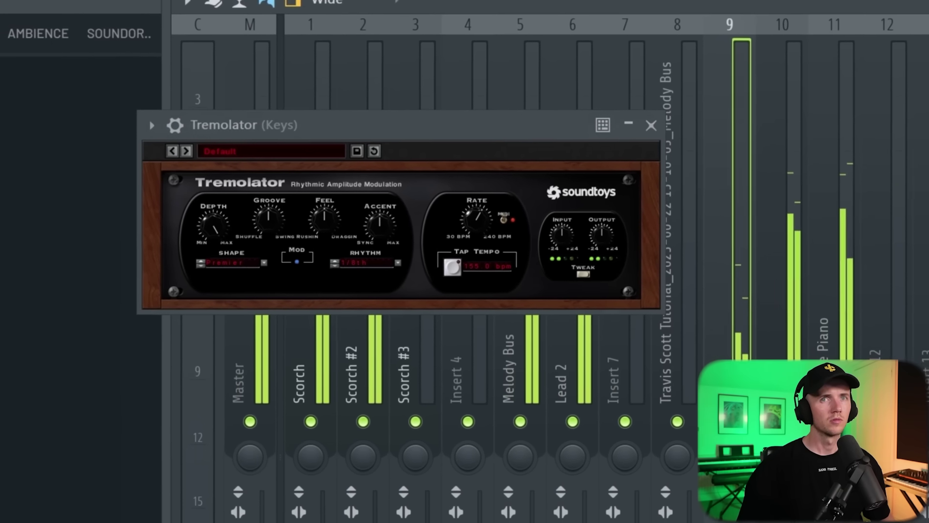
Lower the Lead 2 mixer track's volume slightly
left_click(407, 243)
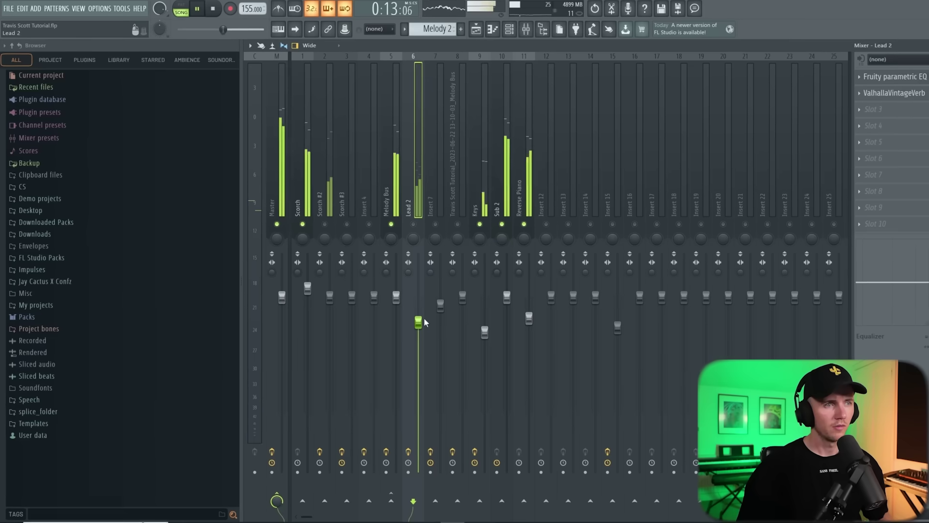
left_click_drag(425, 320, 425, 327)
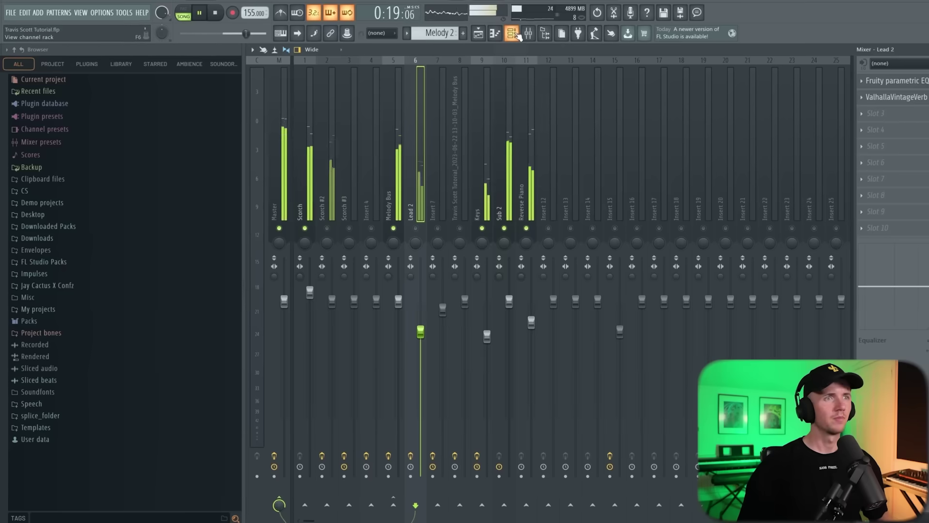
key("F6")
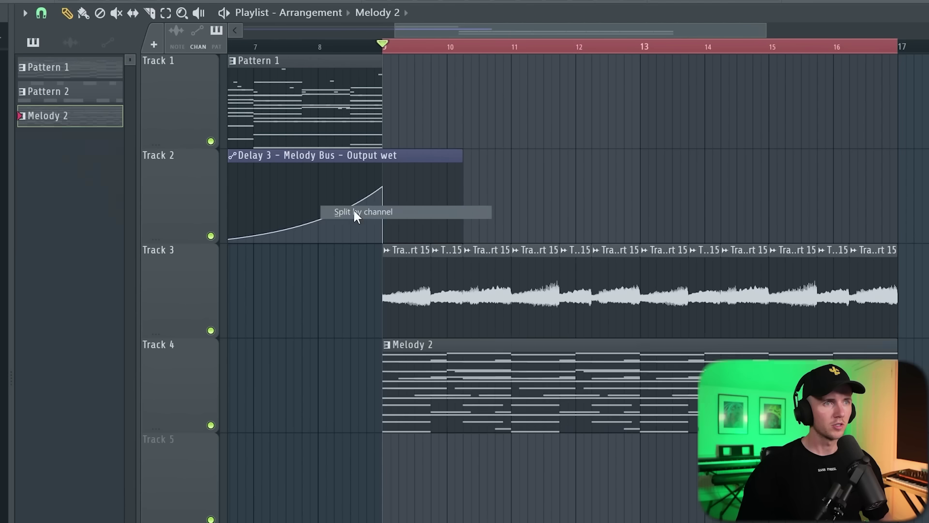
Split Melody 2 by channel, select all its clips with the audio row from bar 9 to 17, and duplicate them
left_click_drag(58, 242, 390, 409)
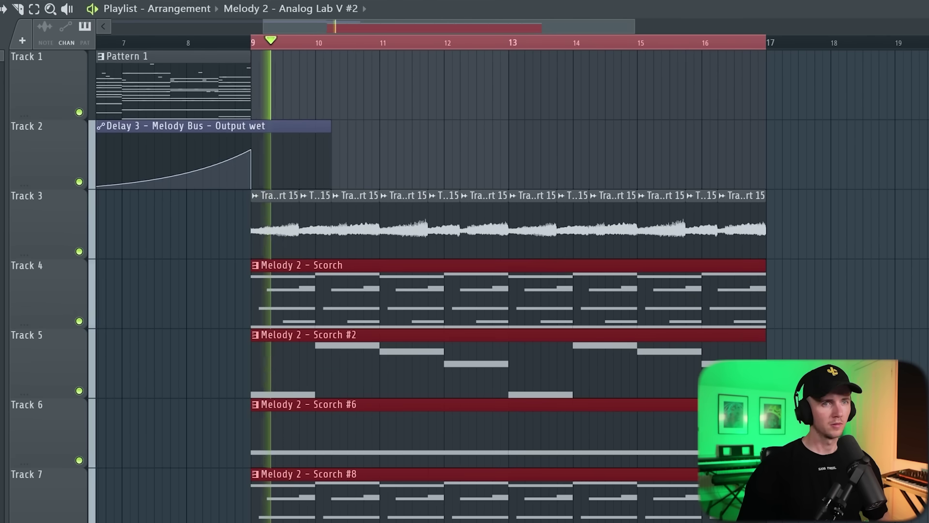
left_click_drag(840, 518, 252, 194)
key("ctrl+b")
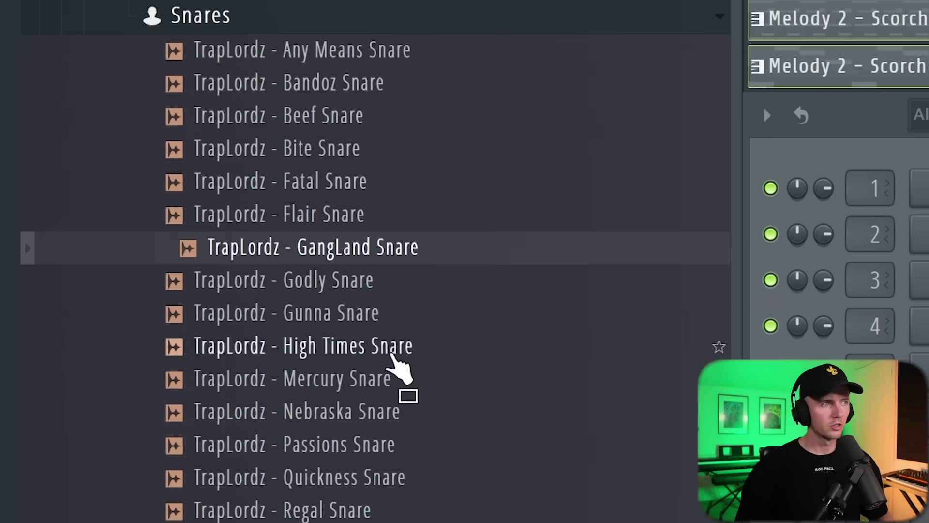
Audition several TrapLordz snares and add TrapLordz - Shadow Snare to the channel rack
left_click(394, 477)
left_click(387, 509)
left_click(379, 249)
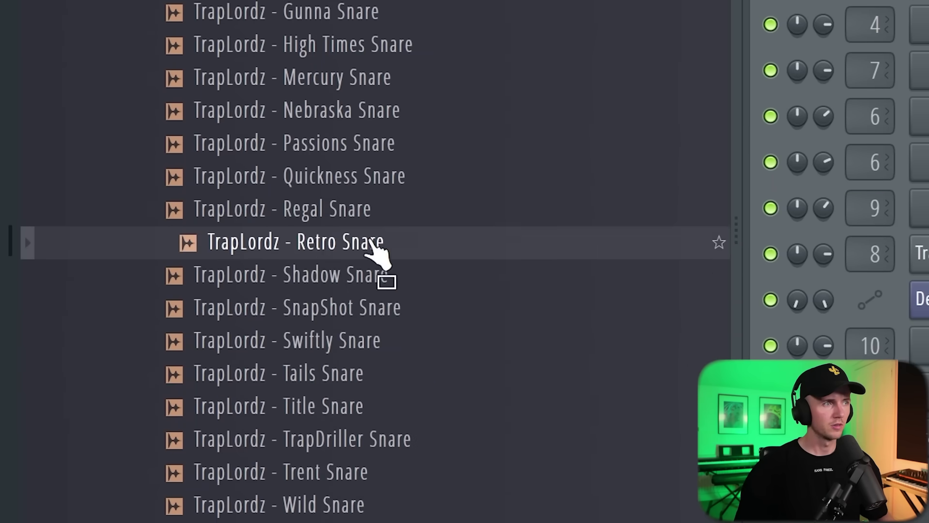
left_click(373, 275)
left_click_drag(373, 275, 303, 326)
Program Shadow Snare hits on steps 9, 25, 41 and 57, the third beat of each of the first four bars
left_click(292, 314)
left_click(463, 314)
left_click(615, 315)
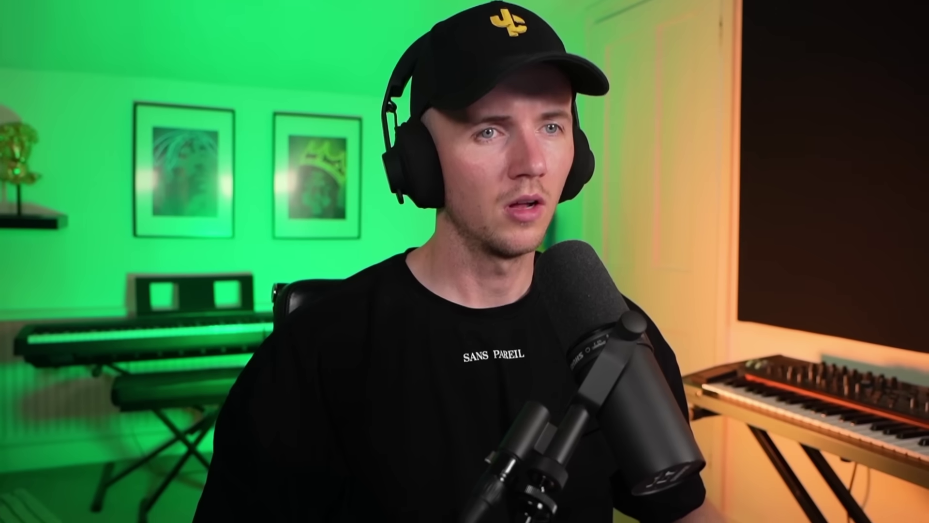
left_click(785, 314)
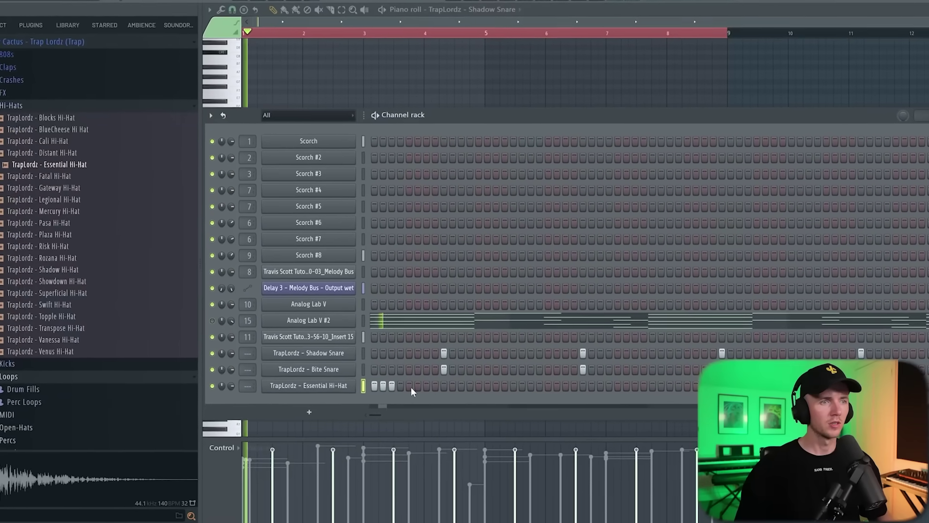
Add TrapLordz - Essential Hi-Hat hits on steps 5, 6, 7, 11, 13 and 15
left_click(416, 382)
left_click(407, 381)
left_click(451, 382)
left_click(470, 382)
left_click(487, 381)
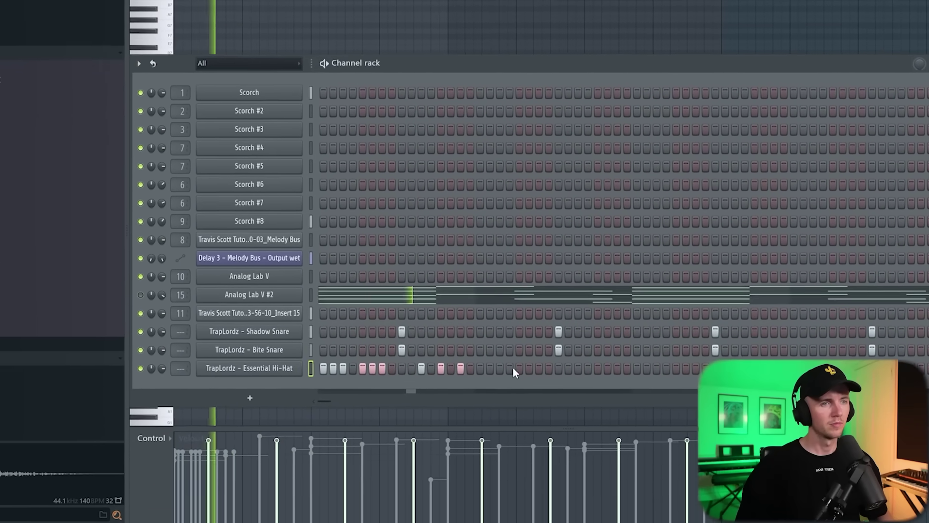
Continue the Essential Hi-Hat row through the second bar with hits on steps 19, 21, 23, 27, 29, 30 and 31
left_click(493, 364)
left_click(513, 364)
left_click(533, 364)
left_click(573, 364)
left_click(604, 364)
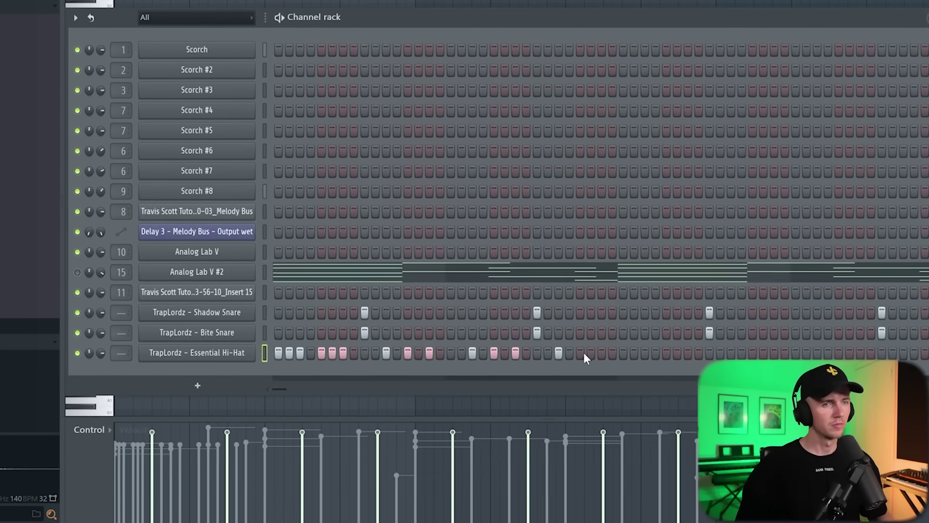
left_click(587, 349)
left_click(576, 349)
left_click(599, 349)
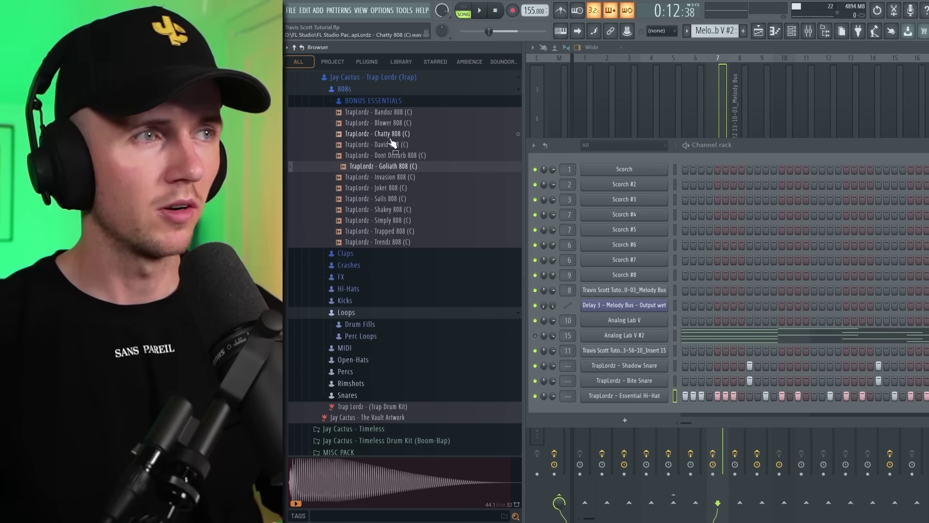
Add TrapLordz - Goliath 808 (C) to the channel rack, place a short C#5 note at its start, and play it
left_click_drag(627, 407, 627, 409)
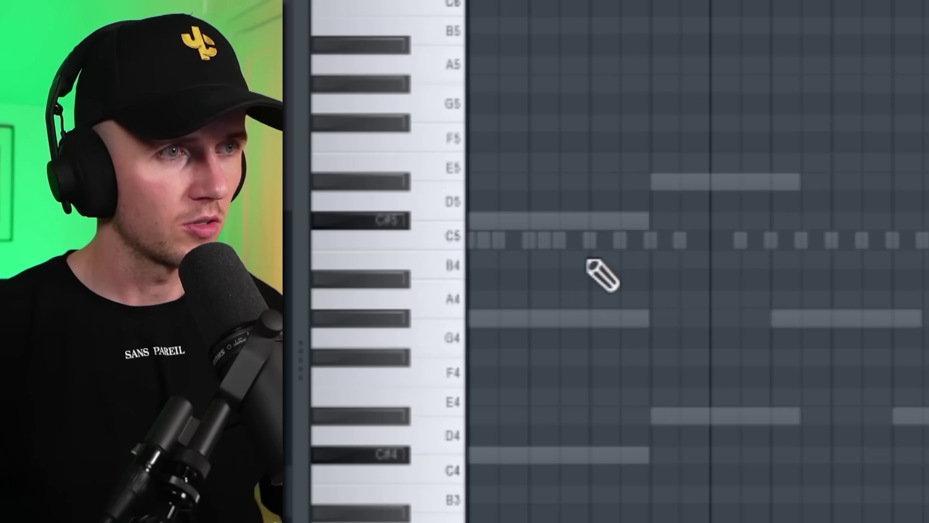
mouse_move(588, 263)
left_mouse_down()
mouse_move(595, 256)
mouse_move(565, 251)
left_mouse_up()
key("space")
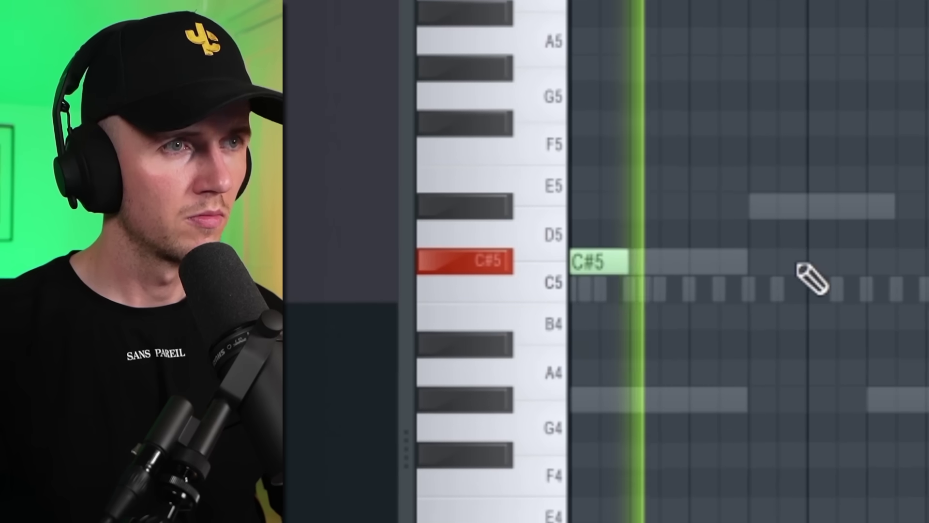
Complete the two-bar 808 pattern with more C#5 notes, a short C#6 note and a closing D#5, and duplicate it from bar 3
left_click(854, 260)
left_click_drag(743, 258, 604, 16)
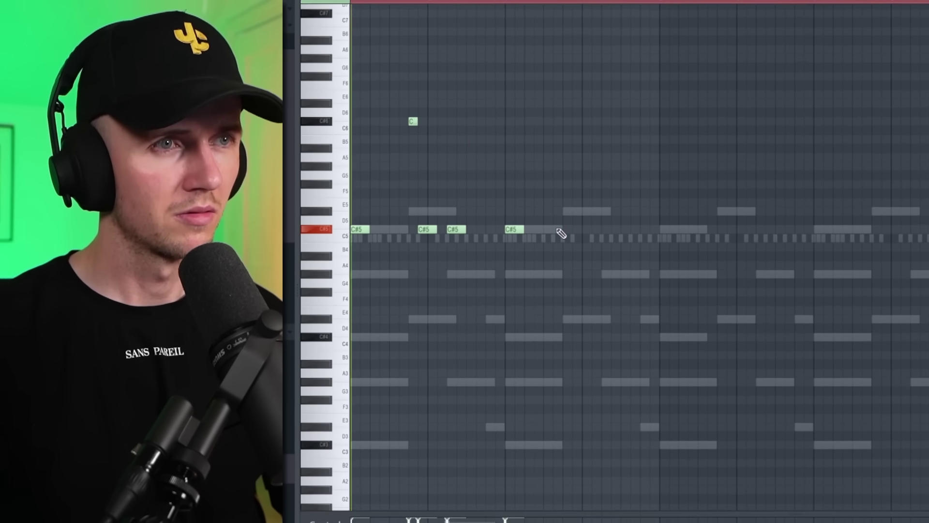
scroll(419, 227, "up", 2)
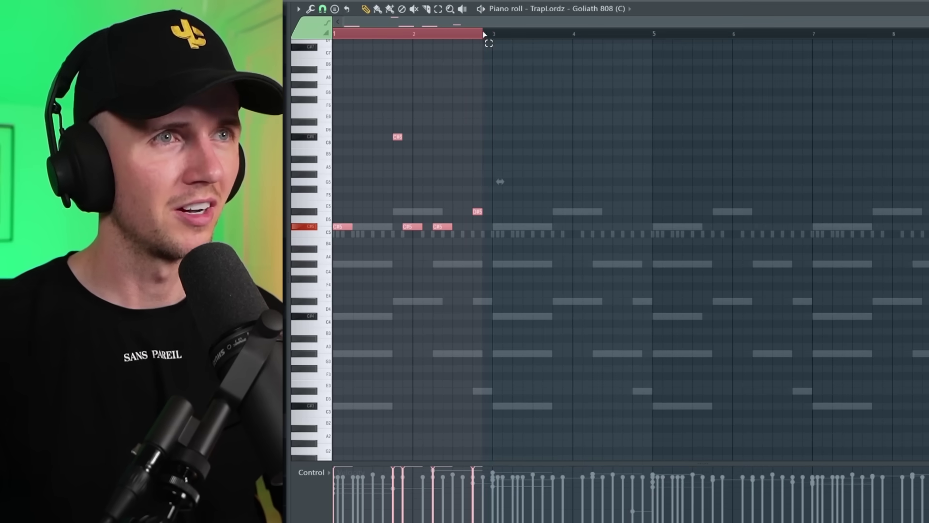
key("ctrl+a")
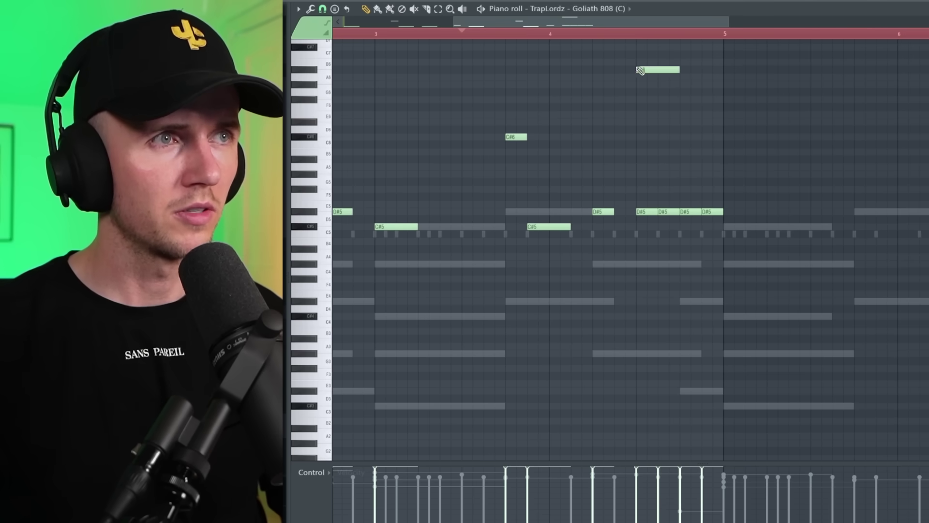
Turn the D#6 note above the repeated D#5 notes in bar 4 into a short slide note and play the pattern
scroll(653, 103, "up", 3)
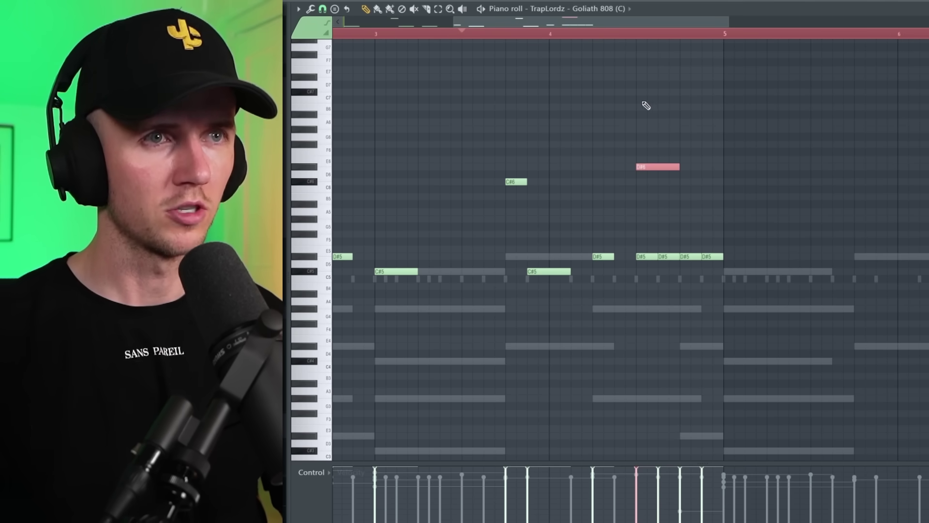
double_click(663, 168)
left_click(621, 322)
key("space")
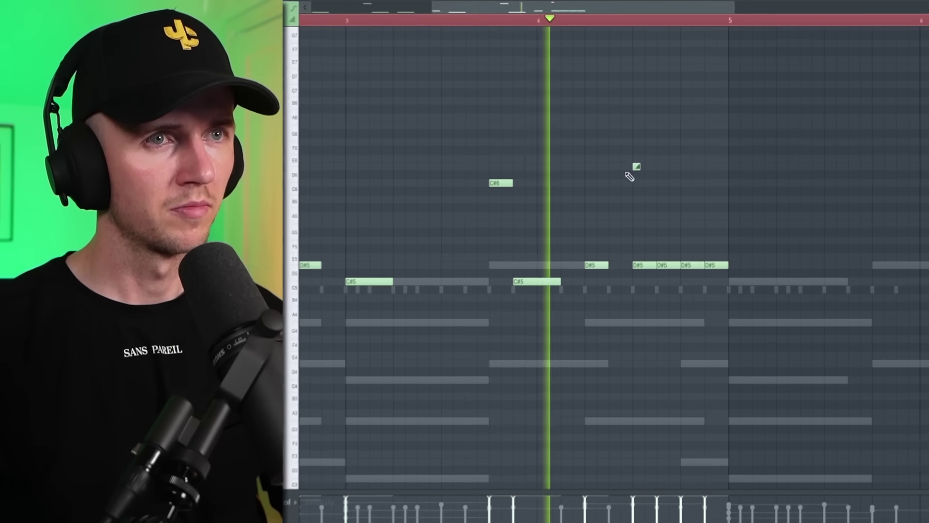
Add a second short D#6 slide note one beat after the first and lengthen the C#5 808 notes to fill the gaps
left_click(683, 166)
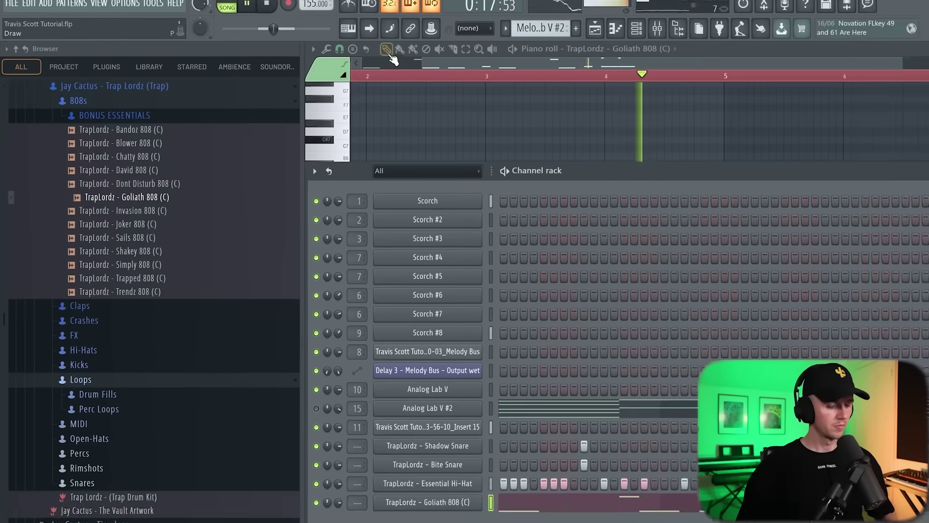
left_click_drag(574, 170, 346, 332)
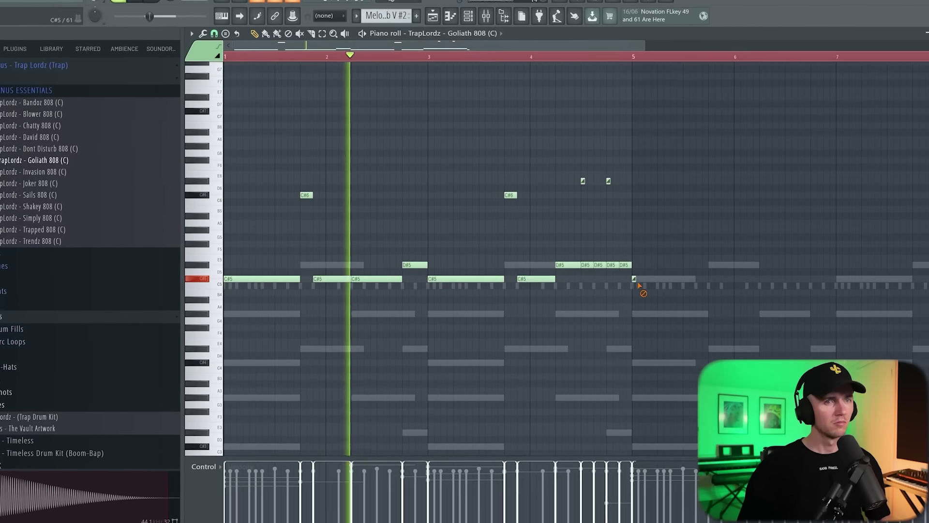
Duplicate the complete four-bar 808 pattern into bars 5 to 8
scroll(571, 324, "down", 2)
key("ctrl+a")
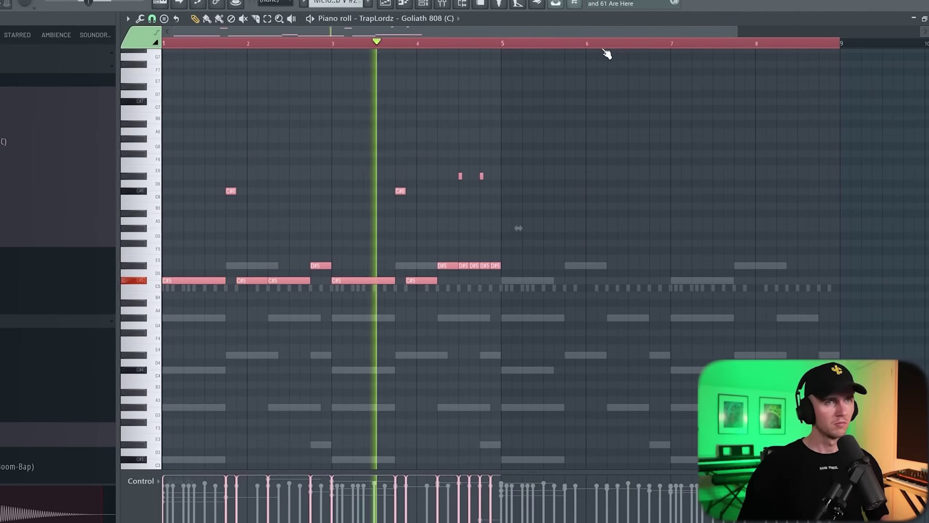
left_click_drag(841, 43, 523, 45)
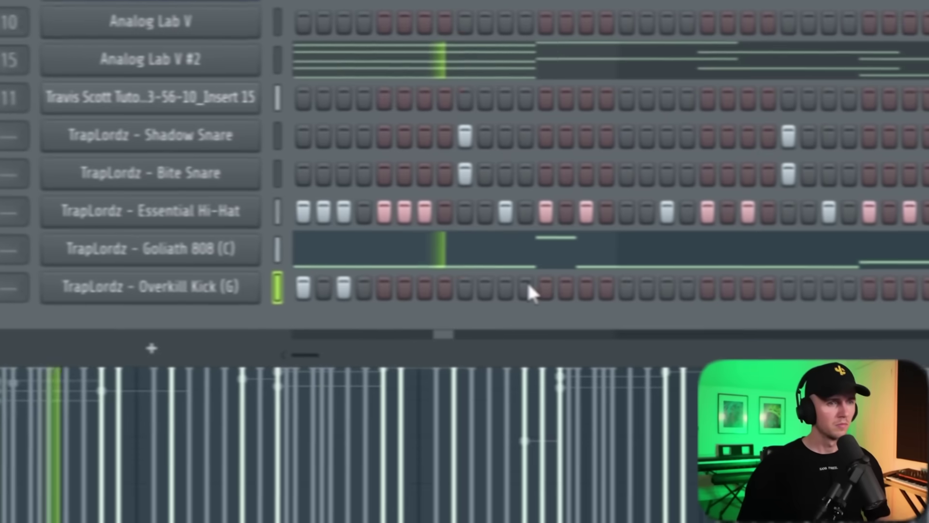
Add Overkill Kick (G) hits on steps 13 and 15 of bar 1 and on steps 1, 3, 13 and 15 of bar 3
left_click(546, 286)
left_click(587, 287)
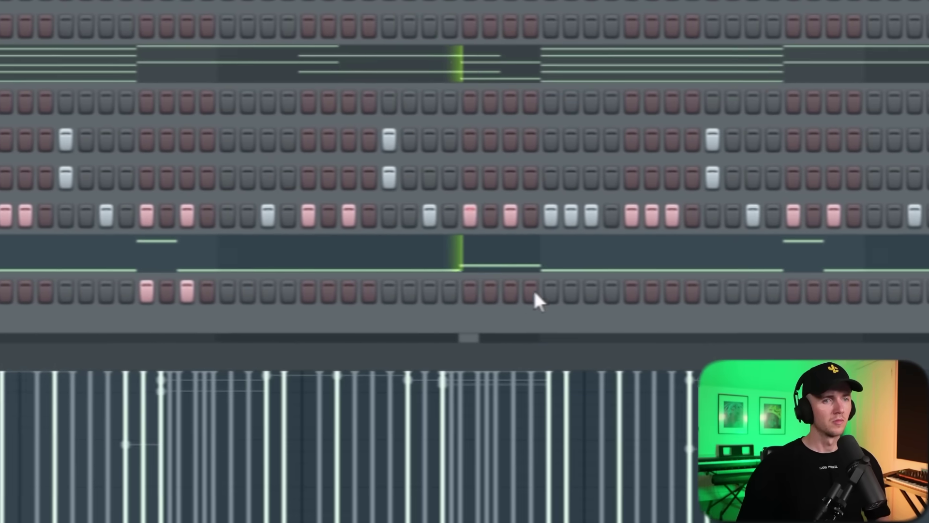
left_click(551, 290)
left_click(592, 290)
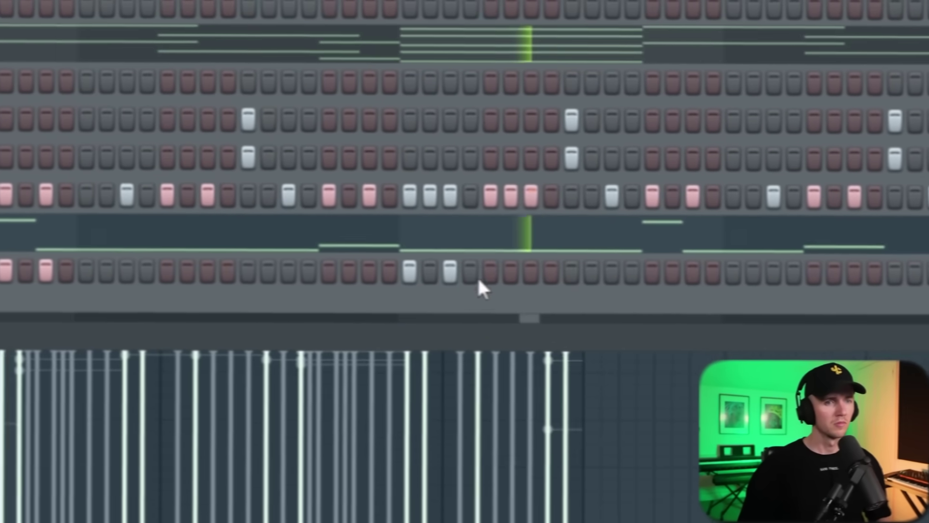
left_click(794, 291)
left_click(835, 290)
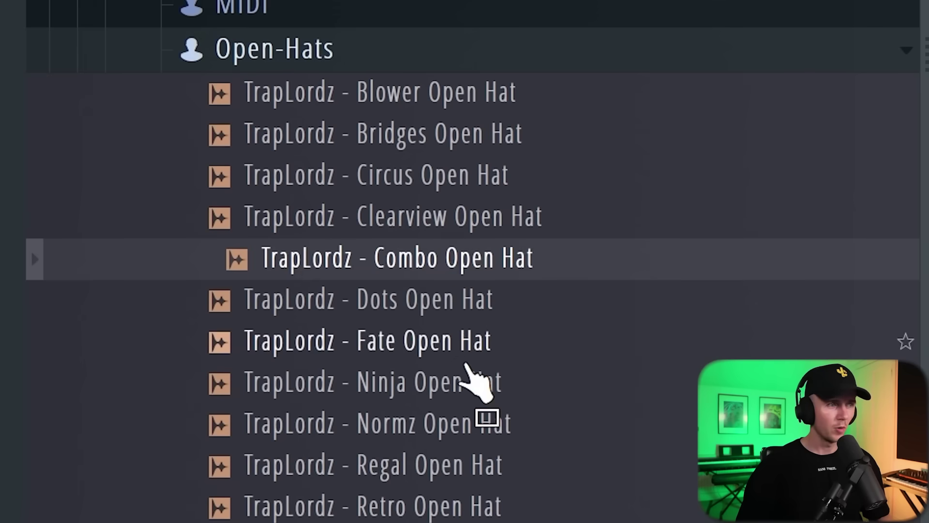
Audition the TrapLordz open hats, choose Ninja Open Hat for the channel rack and place a hit on step 5
key("Down")
key("Down")
key("Down")
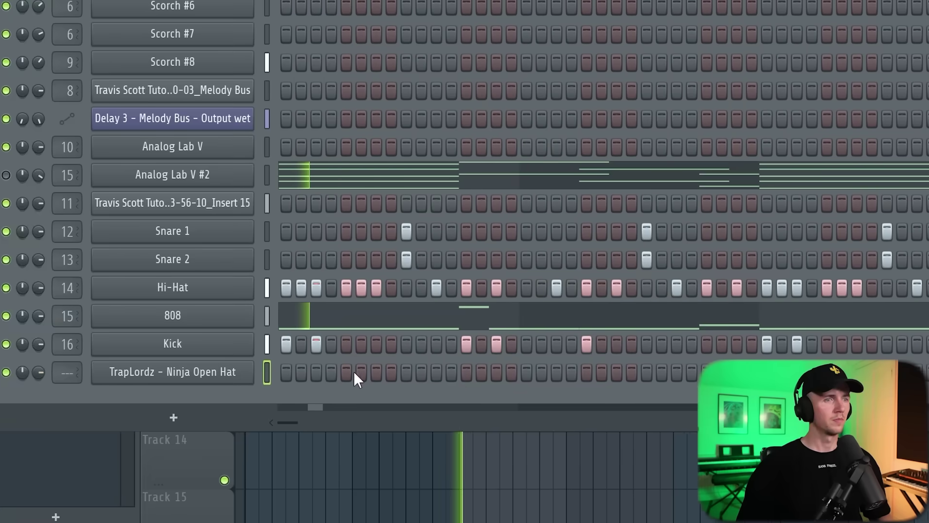
left_click(345, 372)
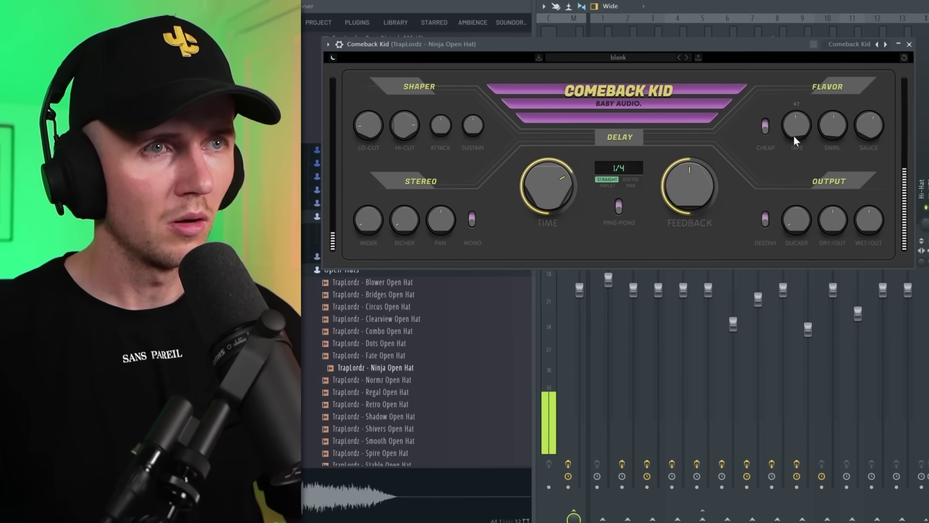
Lower the Tape amount of the Comeback Kid delay on the Ninja Open Hat
left_click_drag(793, 135, 796, 160)
mouse_move(859, 127)
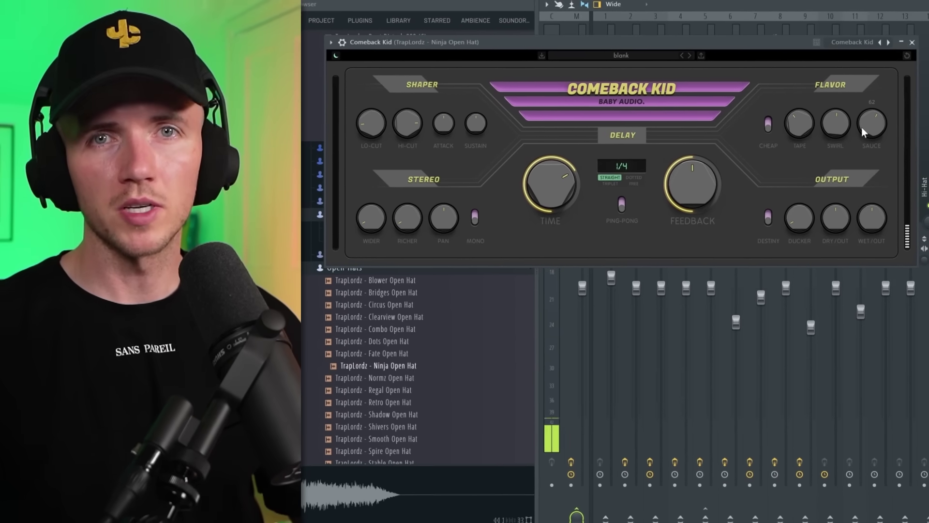
mouse_move(843, 119)
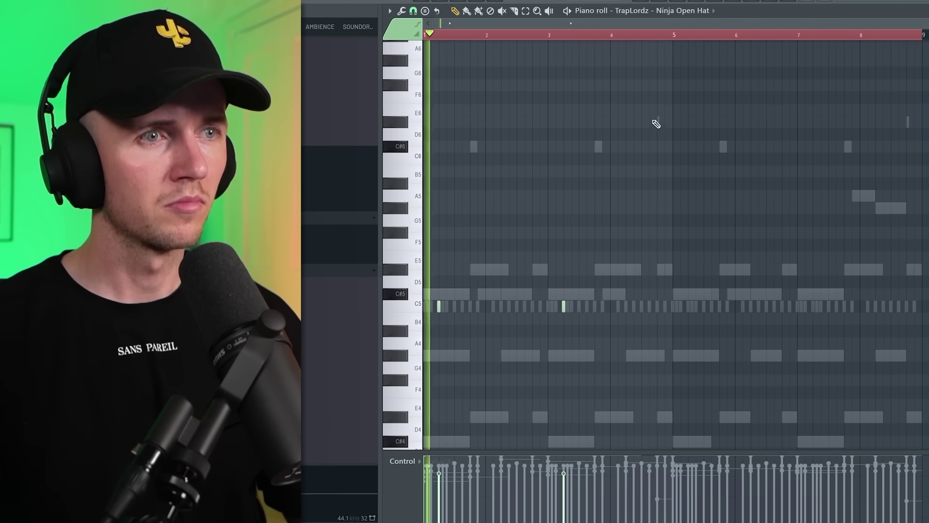
Play the open hat pattern and duplicate its first four bars into bars 5 to 8
key("space")
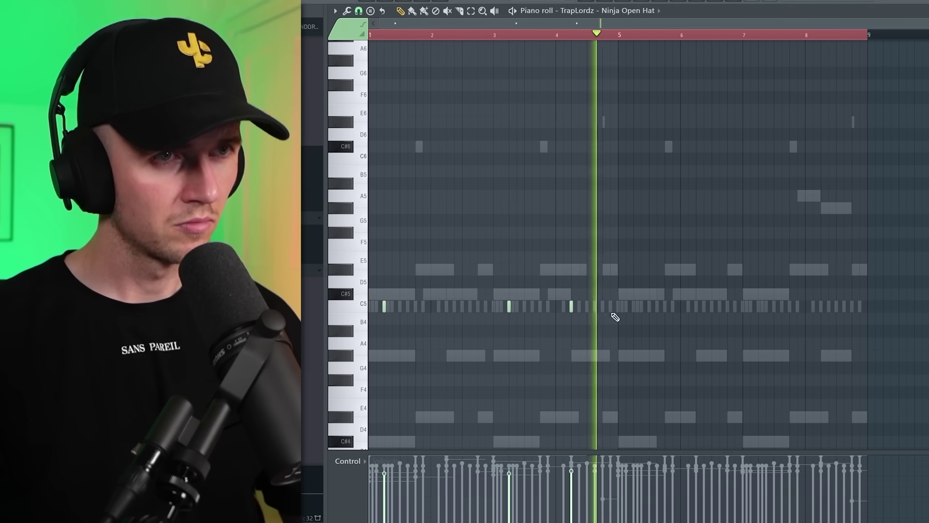
left_click_drag(863, 34, 584, 43)
key("ctrl+b")
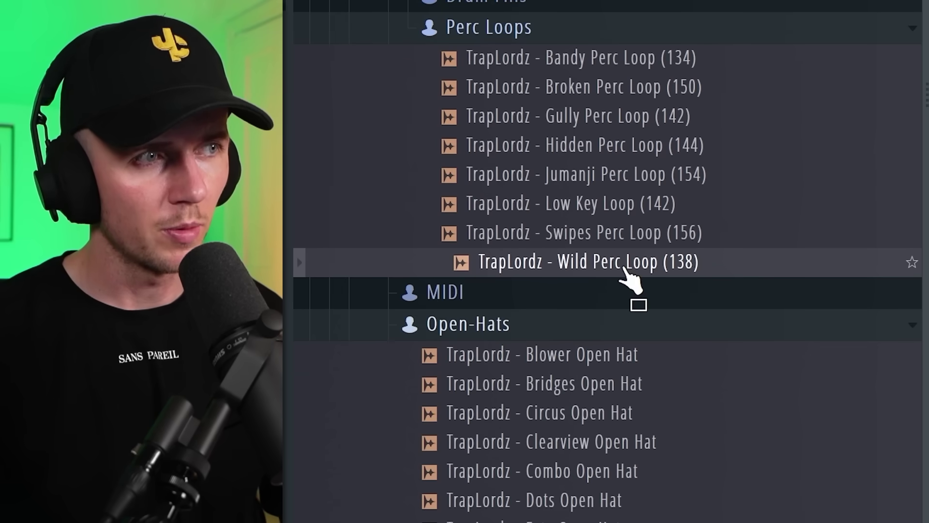
Audition the perc loops and lay Swipes Perc Loop (156) twice on playlist track 10, filling bars 9 to 17
left_click_drag(630, 247, 627, 268)
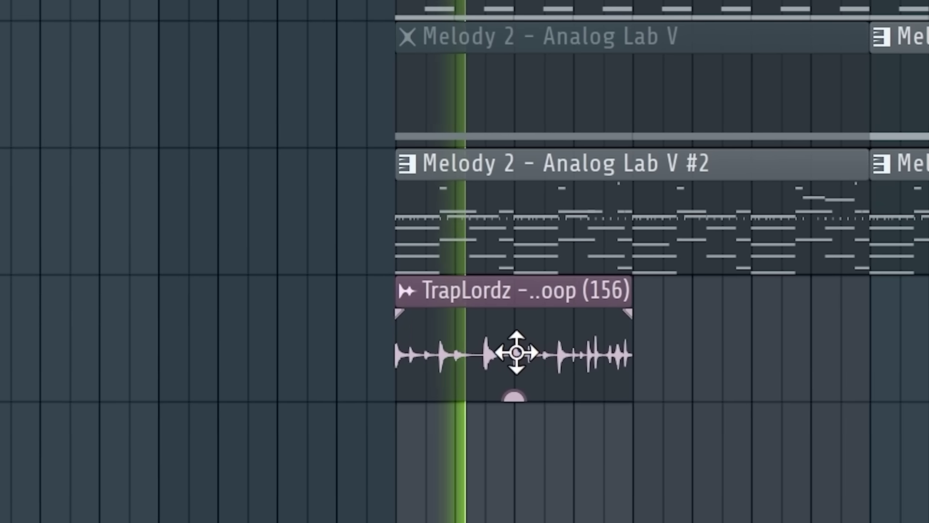
left_click_drag(518, 352, 755, 352)
mouse_move(678, 352)
left_mouse_down()
mouse_move(913, 349)
mouse_move(881, 342)
left_mouse_up()
right_click(878, 351)
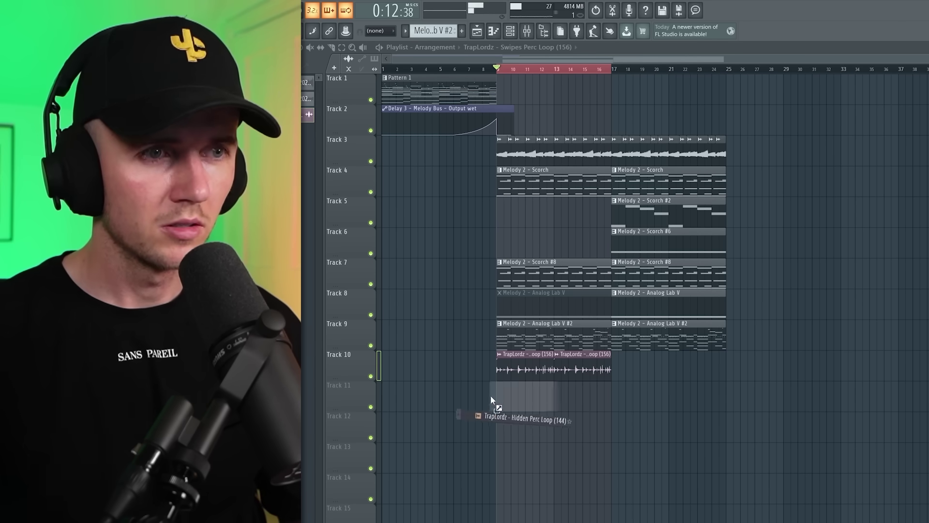
Place Hidden Perc Loop (144) at bar 9 on playlist track 11 and load HalfTime on its mixer track
left_click_drag(490, 395, 499, 394)
key("F9")
left_click(884, 79)
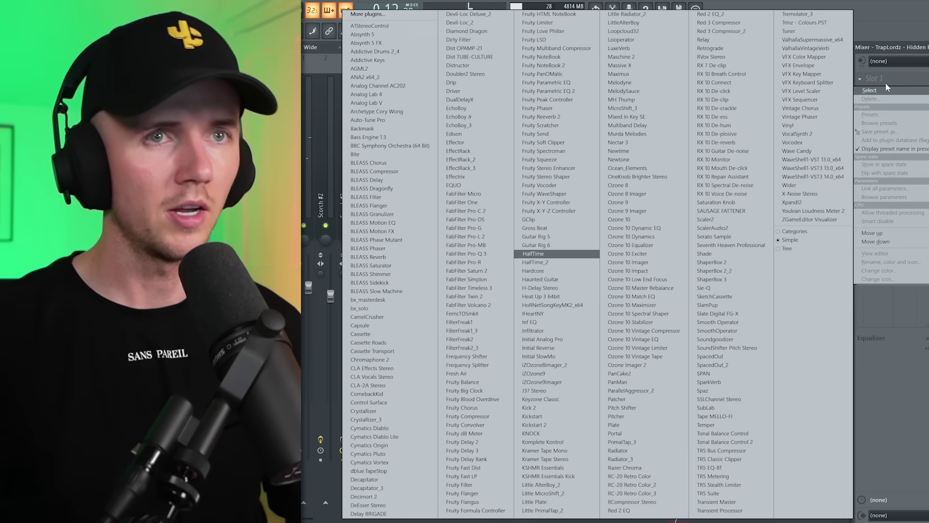
left_click(533, 253)
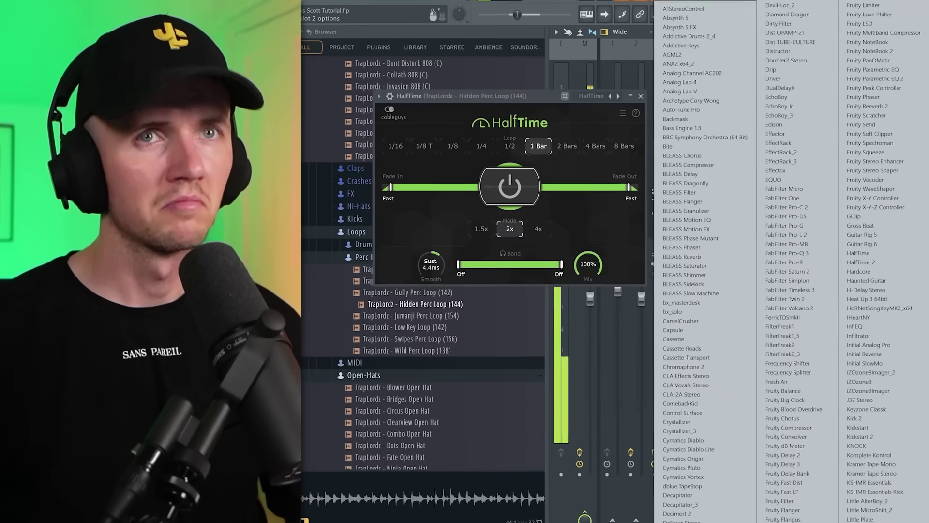
left_click(880, 76)
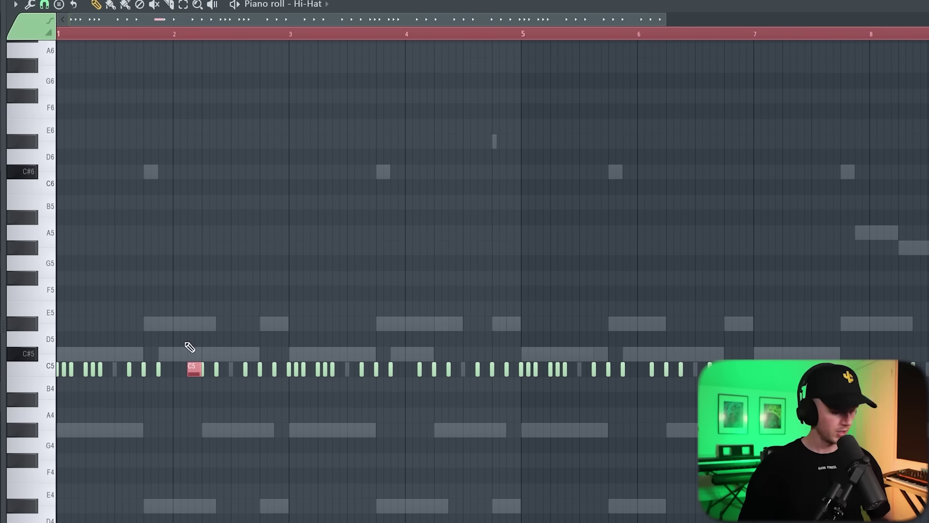
Chop the longer C5 hi-hat note early in bar 2 into a fast roll and play the pattern
key("alt+u")
key("space")
left_click(405, 385)
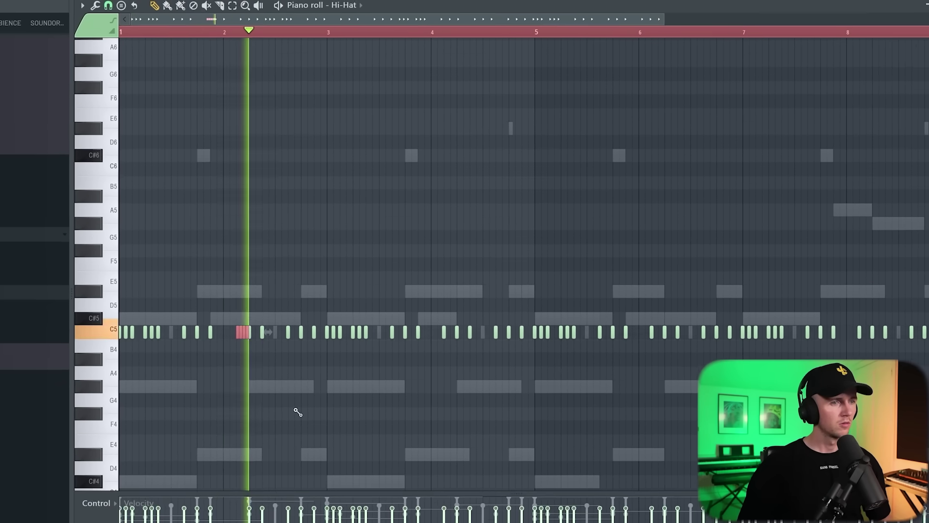
Add low G4 hi-hat notes in bars 1 to 4, one in each bar
left_click(176, 400)
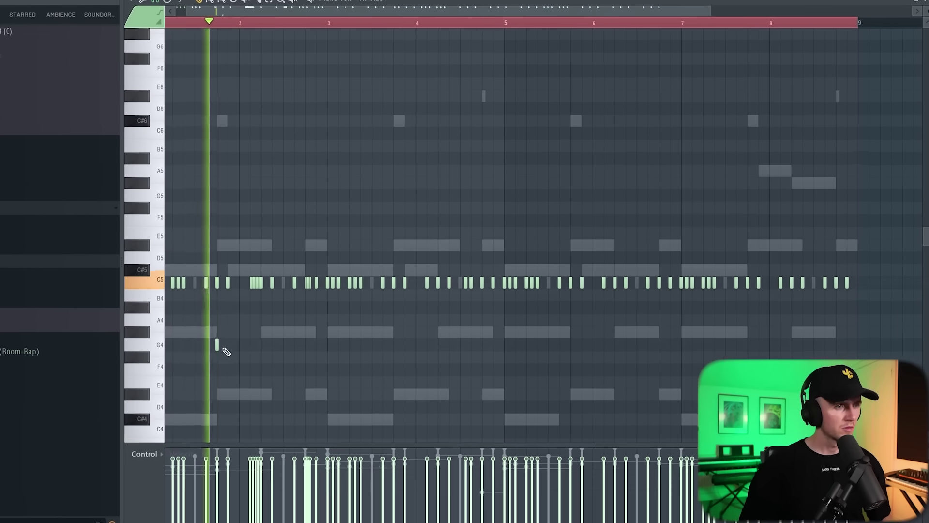
left_click(305, 344)
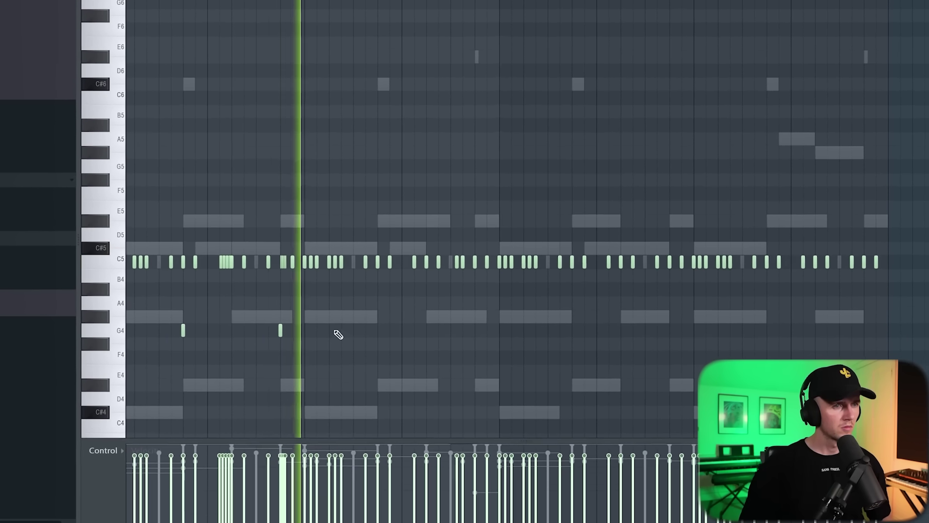
left_click(367, 331)
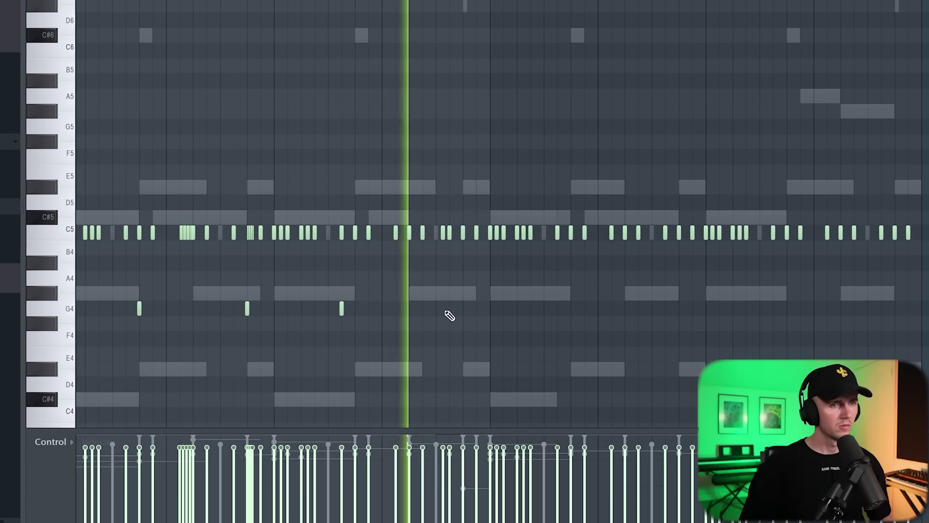
left_click(462, 310)
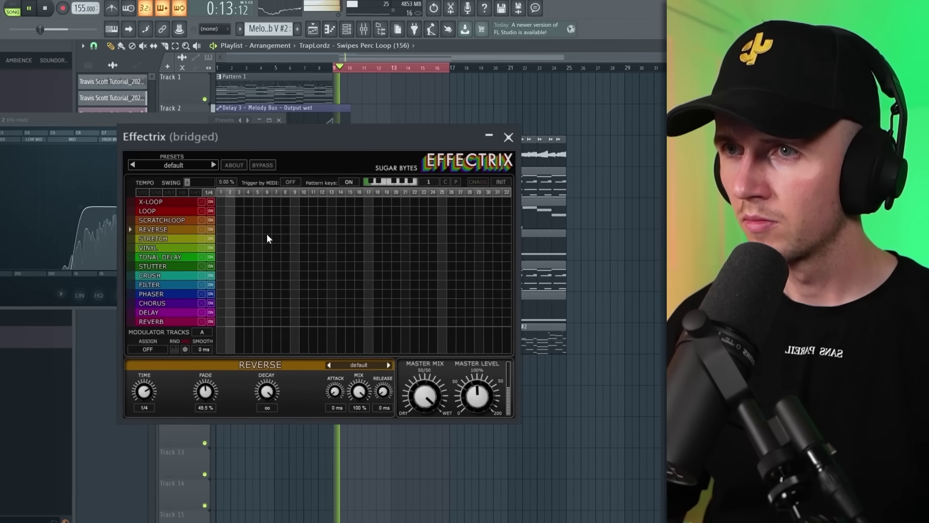
Sequence Effectrix with Reverse on steps 7 and 23, Chorus on step 28 and further effect blocks near the end
left_click(276, 229)
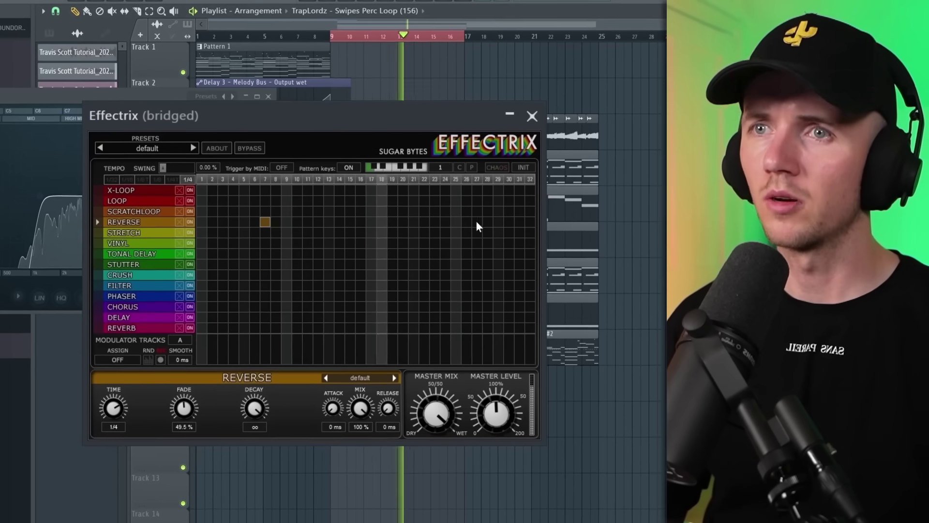
left_click(424, 221)
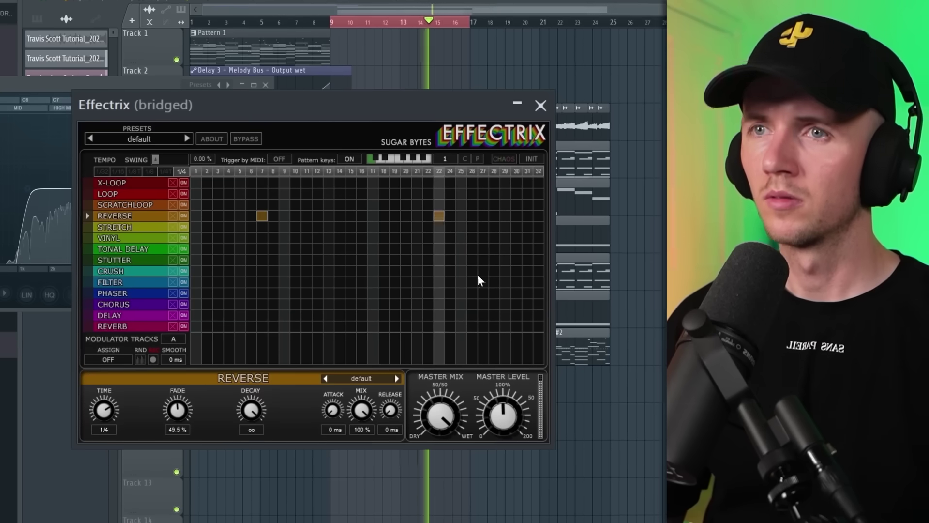
left_click(494, 304)
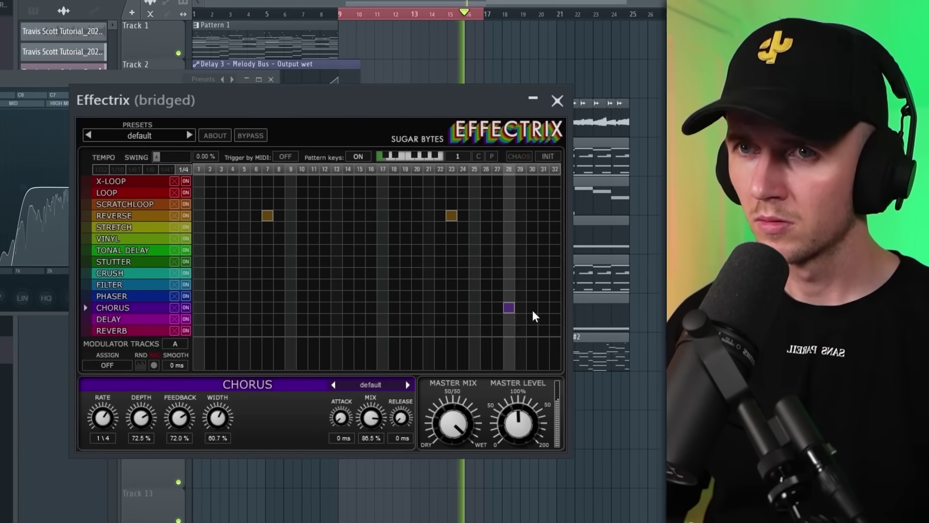
left_click(533, 311)
left_click(549, 319)
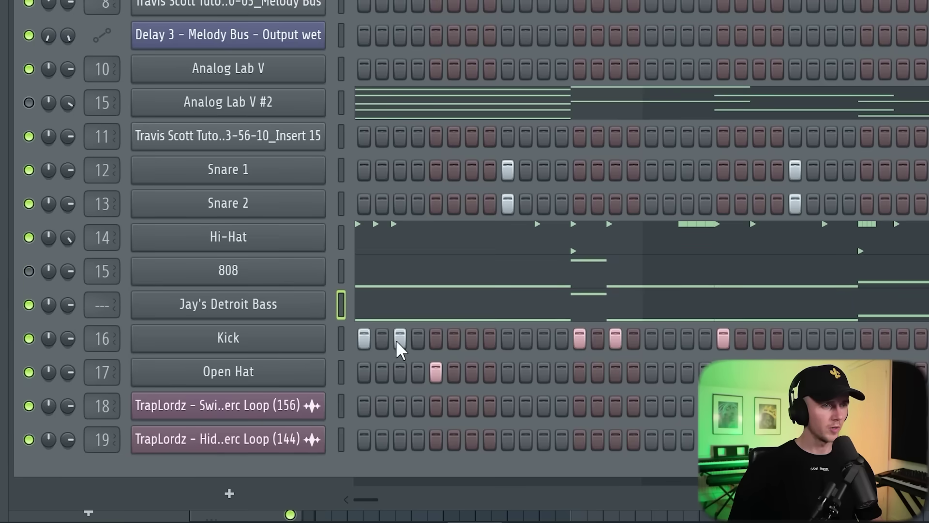
Remove the closing notes of bars 2 and 4 from the Jay's Detroit Bass pattern
right_click(276, 300)
left_click(373, 243)
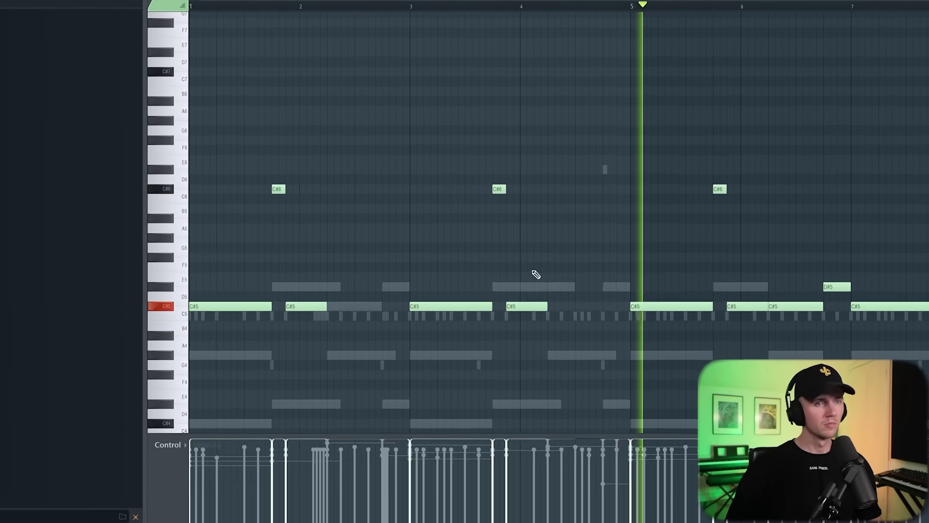
scroll(536, 275, "down", 3)
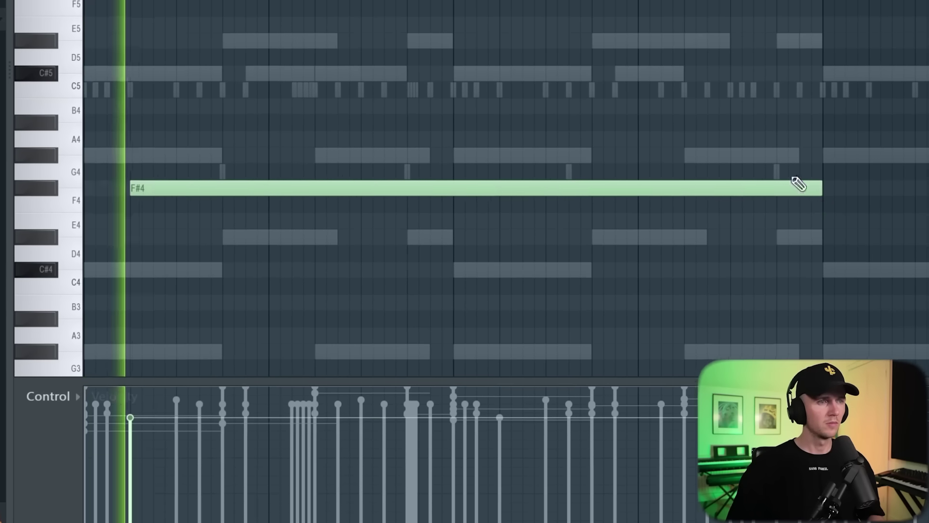
scroll(629, 102, "down", 3)
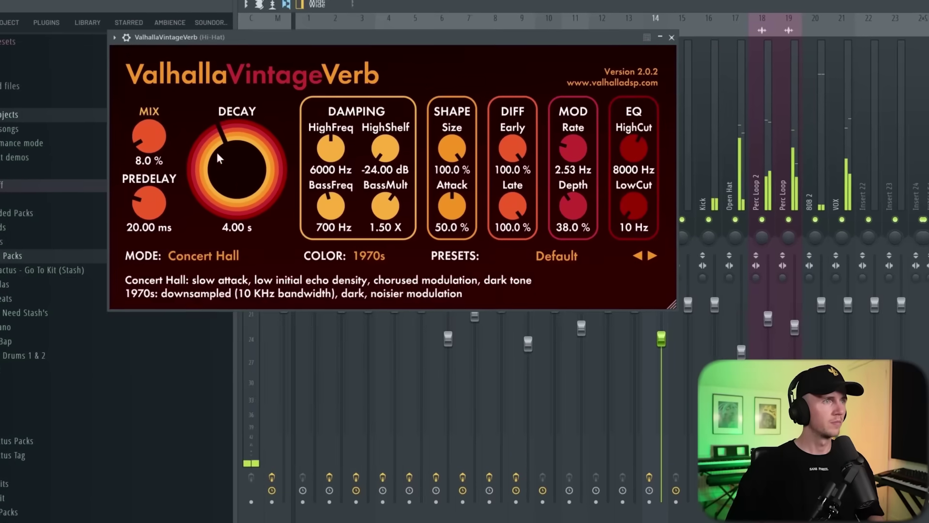
Adjust the mix, predelay and decay of the ValhallaVintageVerb on the hi-hat
left_click_drag(149, 137, 150, 141)
left_click_drag(149, 203, 161, 206)
left_click_drag(220, 190, 249, 193)
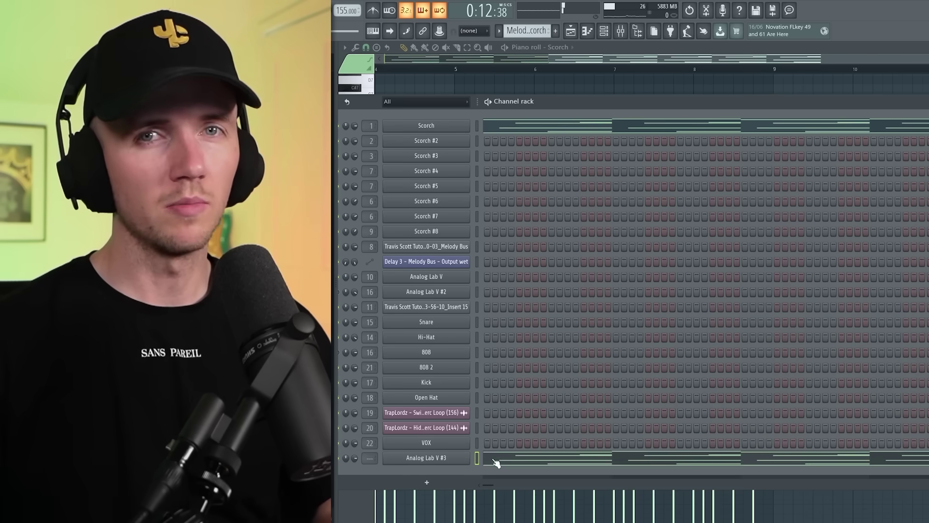
Apply Gross Beat's Reverse time effect to the Analog Lab V #3 melody and audition it in the mix
left_click(496, 462)
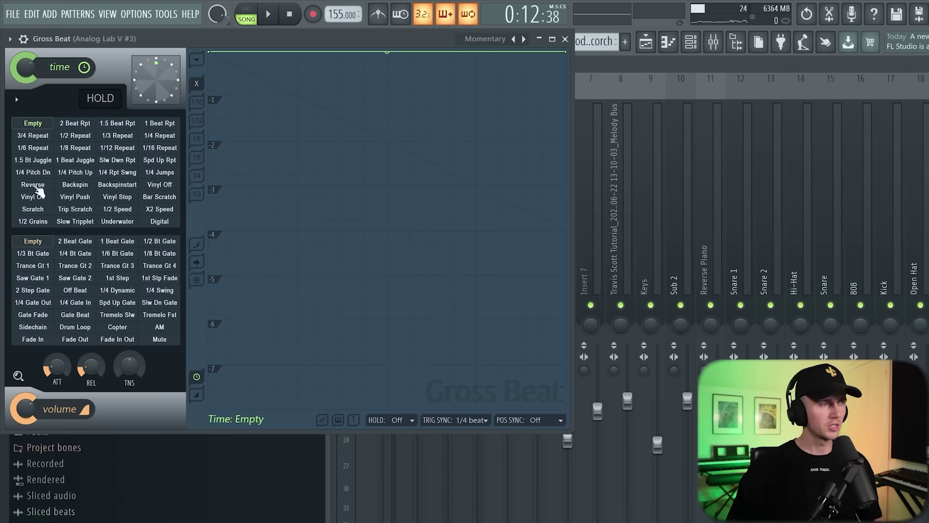
left_click(33, 185)
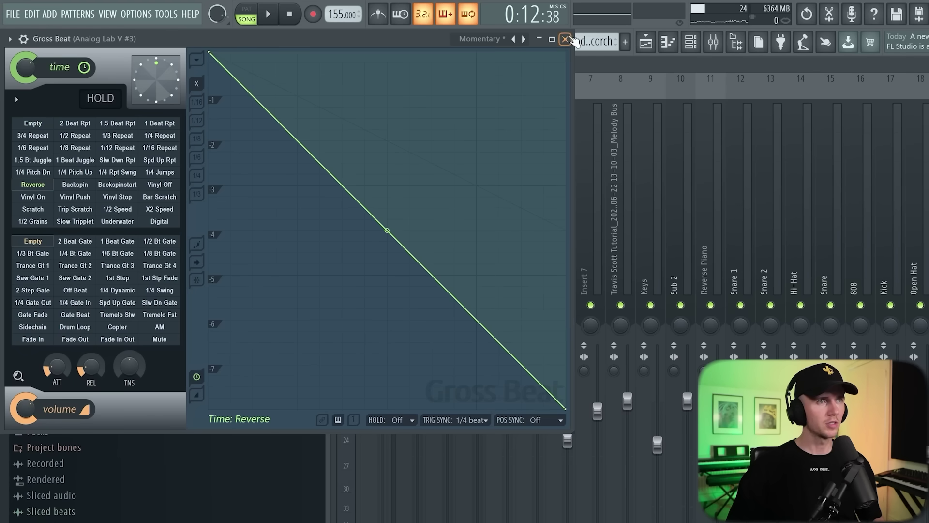
left_click(567, 39)
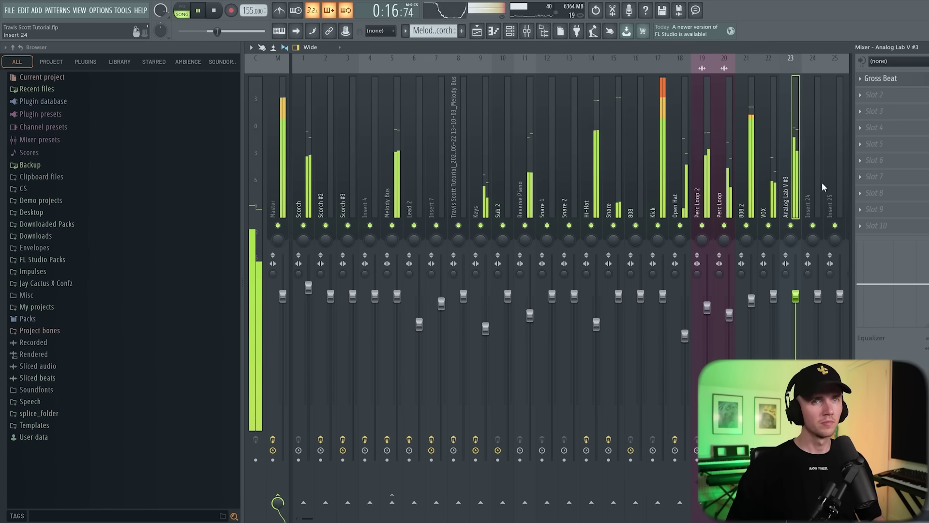
key("space")
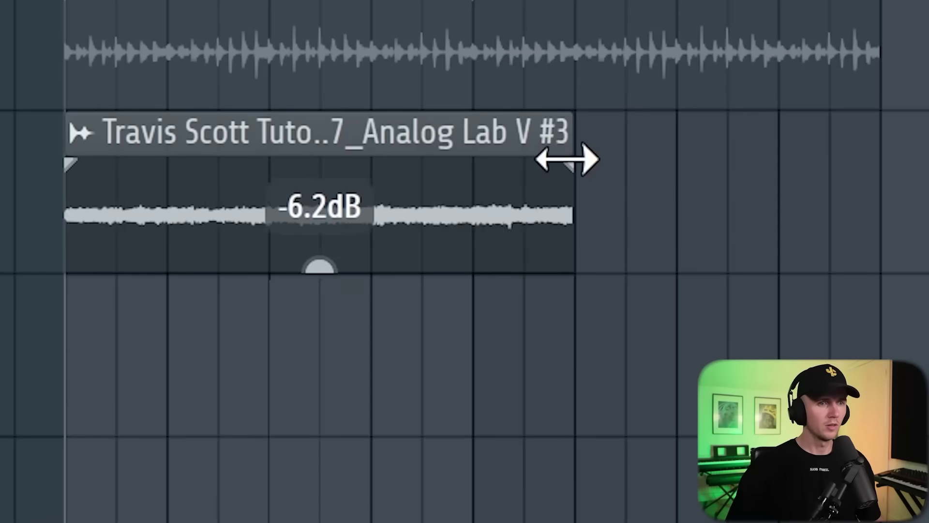
Trim the resampled Analog Lab V #3 clip and give it ValhallaVintageVerb with 34.2% mix, 12.47 ms predelay, 2.37 s decay and 490 Hz low cut
left_click_drag(798, 180, 776, 180)
key("space")
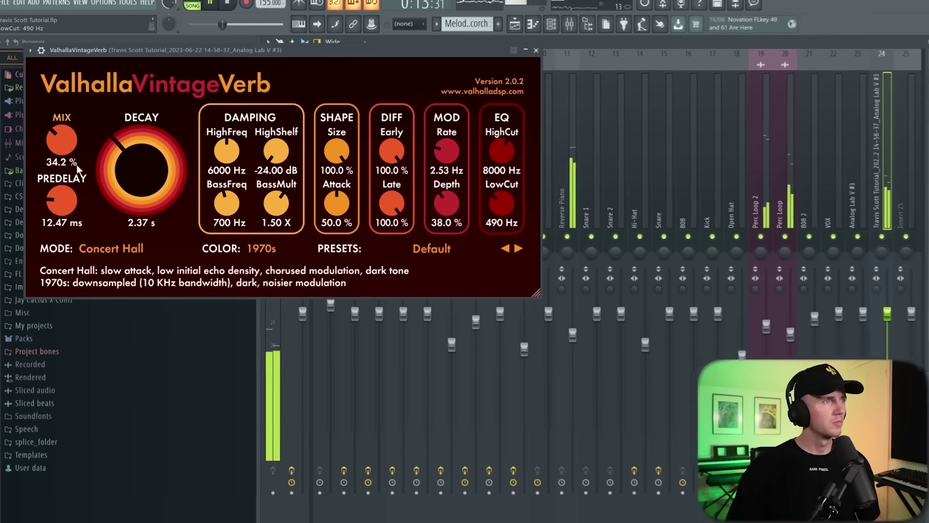
left_click(534, 50)
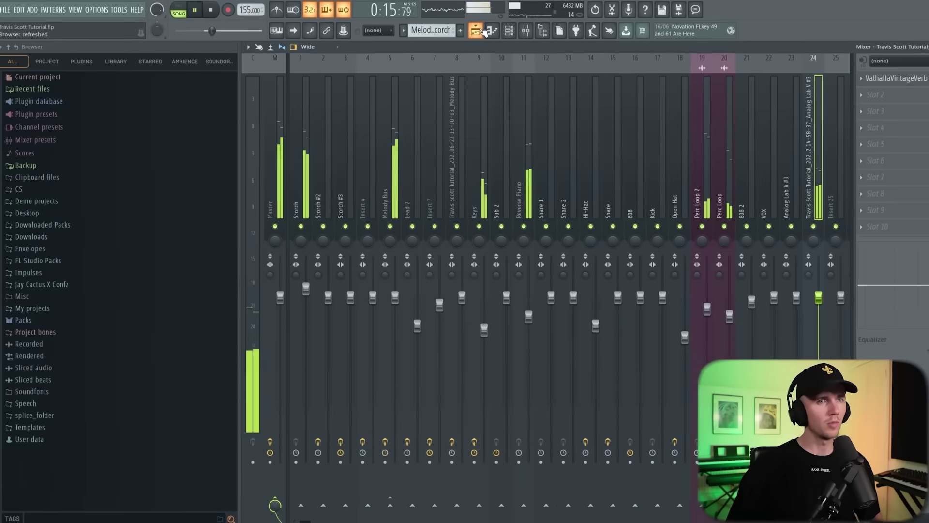
Move the resampled Analog Lab V #3 clips on Track 9 to bars 25–33 and play the arrangement
left_click(489, 30)
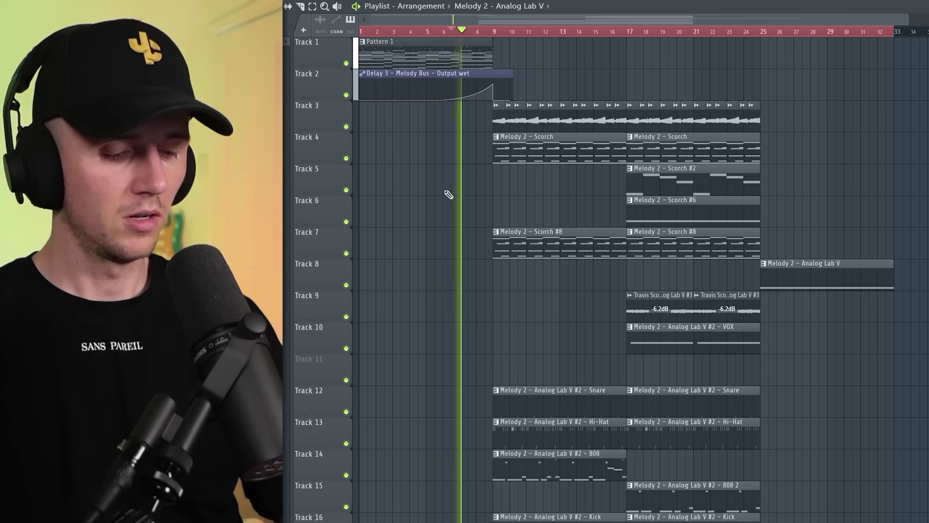
scroll(449, 195, "down", 2)
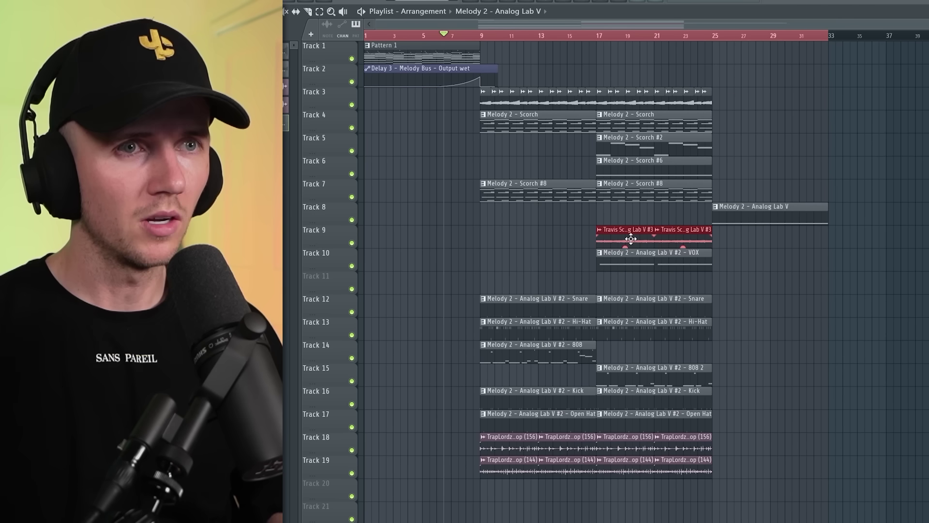
left_click_drag(631, 238, 725, 238)
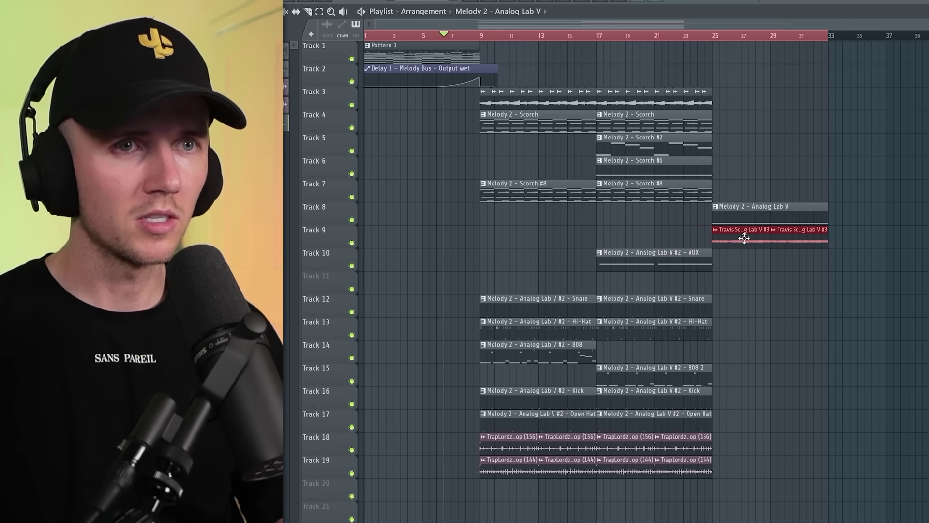
key("space")
left_click(542, 262)
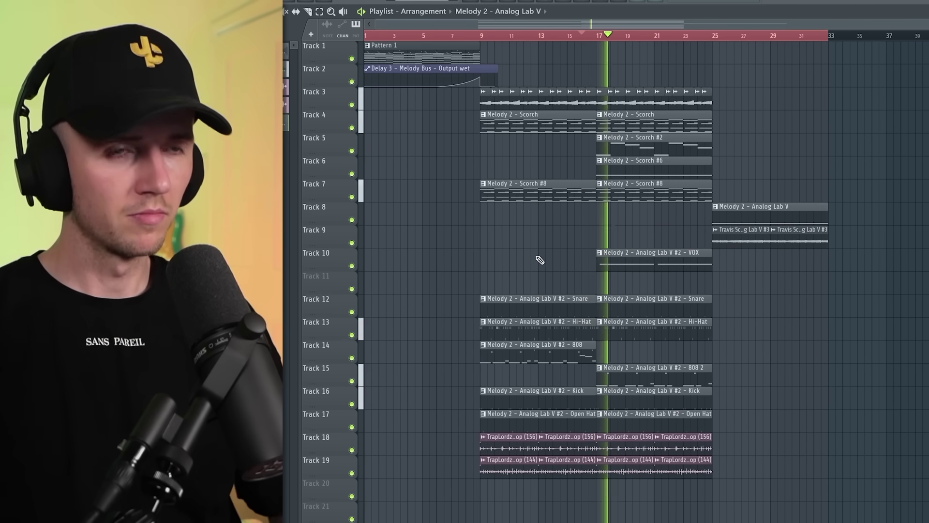
Duplicate bars 17–25 to bar 25 and remove the Scorch #6, VOX, 808 2, Open Hat and perc loop clips from the copy
key("space")
scroll(582, 329, "down", 1)
left_click_drag(684, 63, 580, 484)
key("ctrl+b")
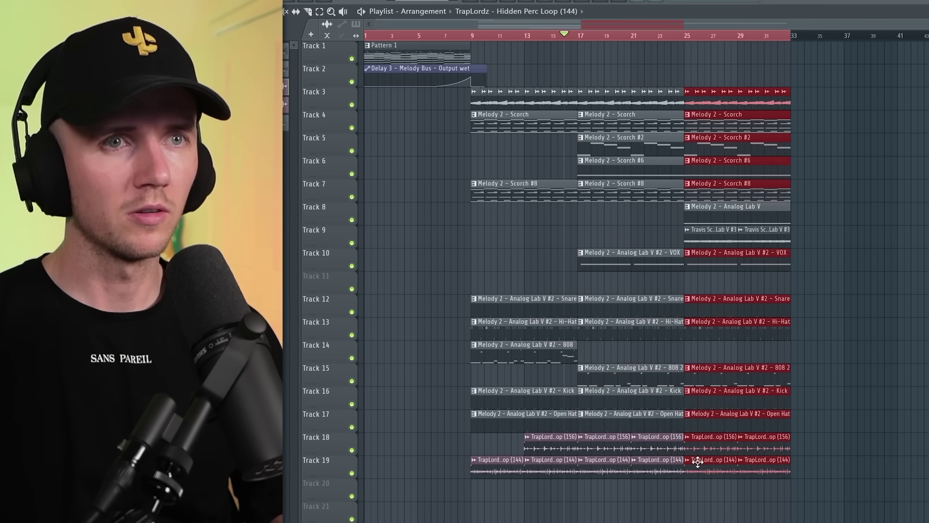
left_click(720, 217)
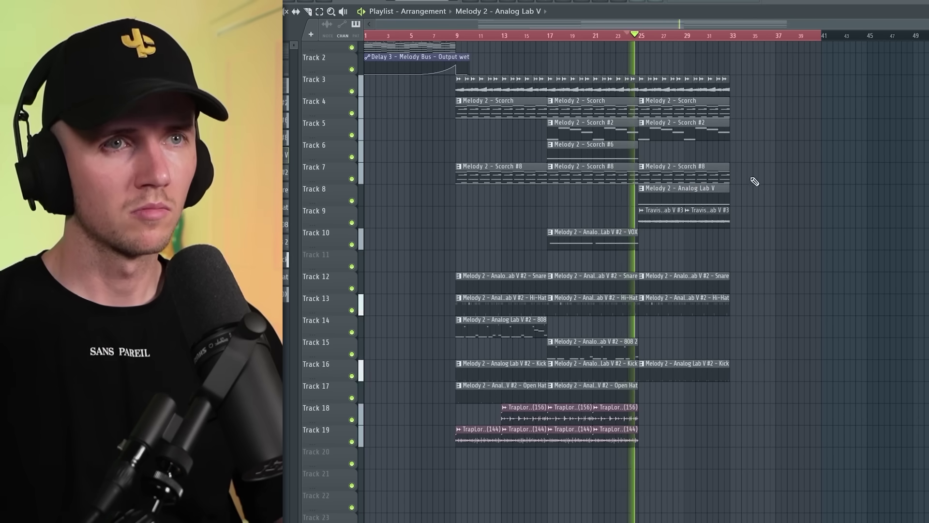
Audition the stripped-down section and copy the Delay 3 – Melody Bus – Output wet automation clip to bar 25 on Track 2
key("ctrl+a")
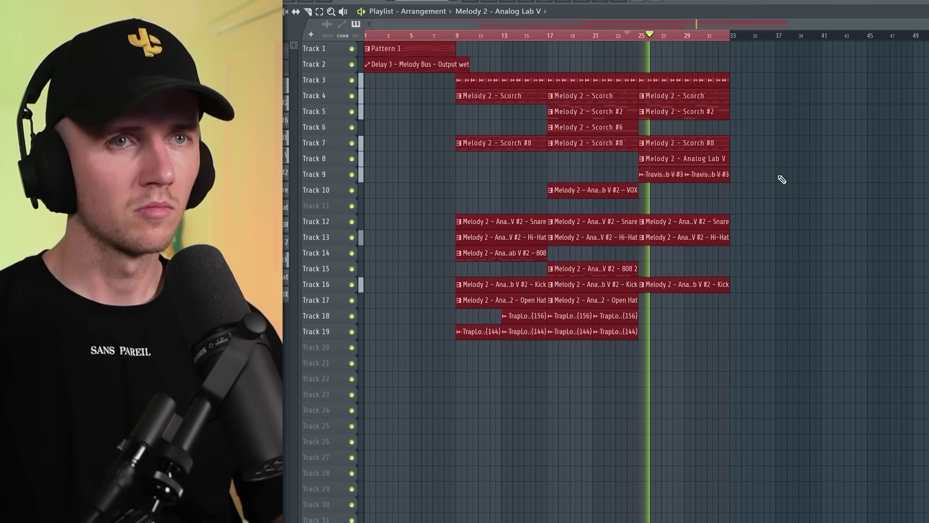
scroll(782, 179, "up", 1)
scroll(781, 178, "up", 3)
left_click(783, 174)
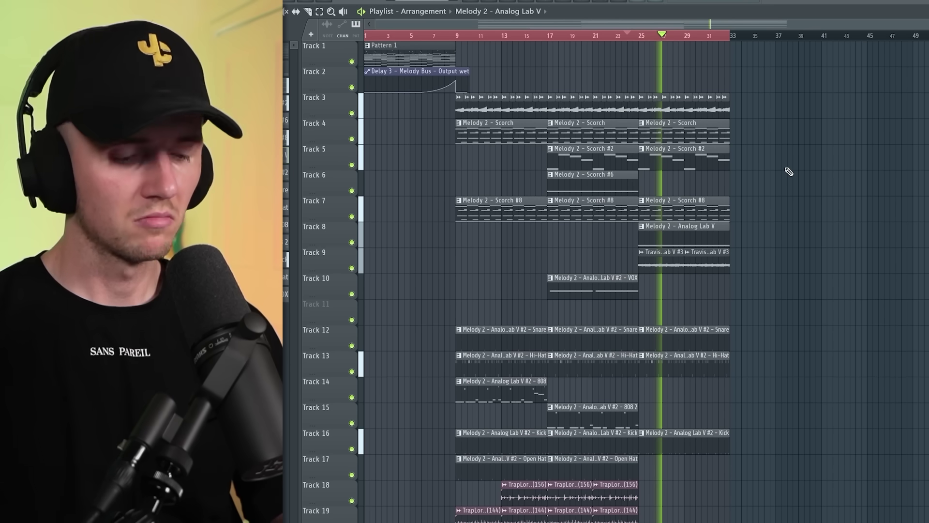
scroll(788, 172, "down", 1)
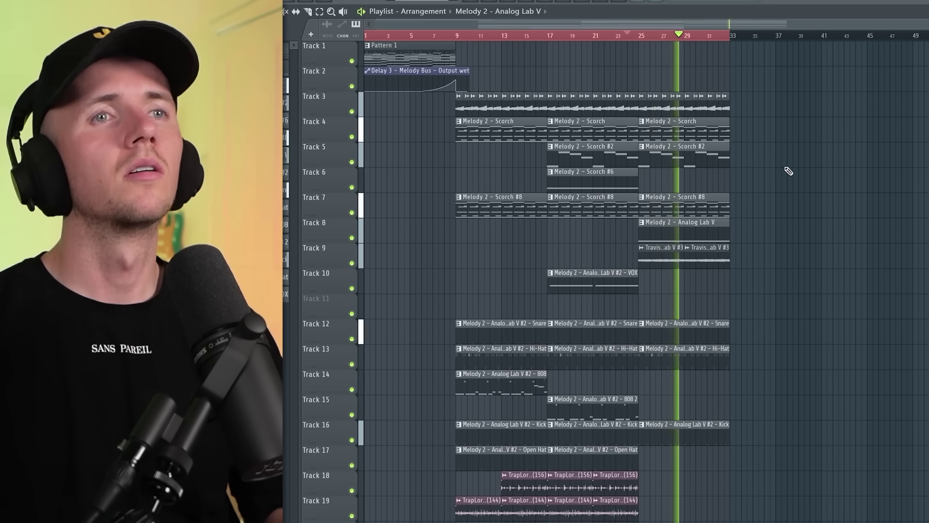
scroll(789, 171, "down", 1)
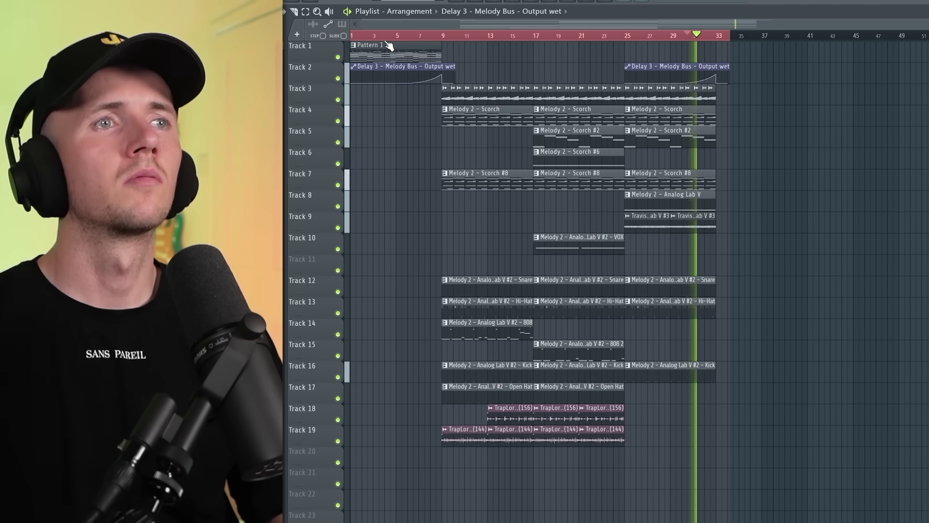
Render the Melody Bus over the eight-bar song selection as 32Bit float stereo audio with the Leave remainder tail
left_click_drag(352, 35, 441, 38)
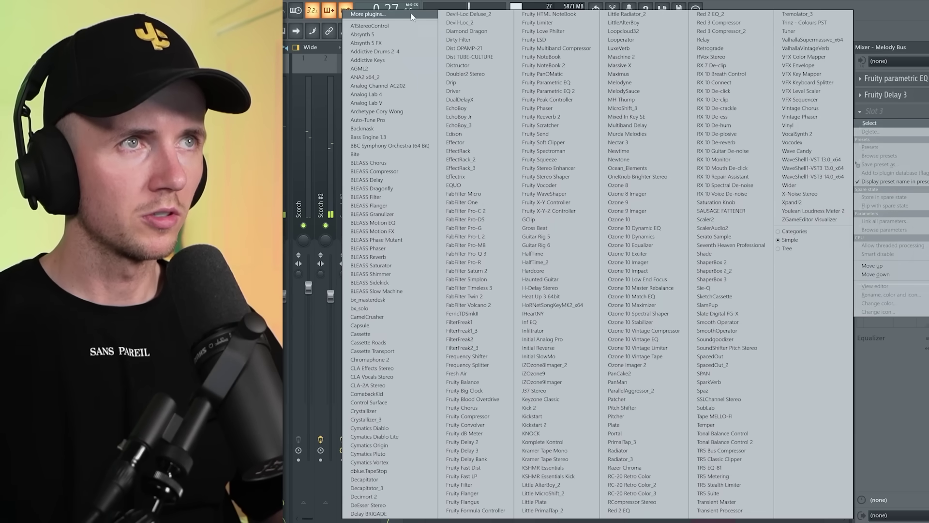
left_click(412, 14)
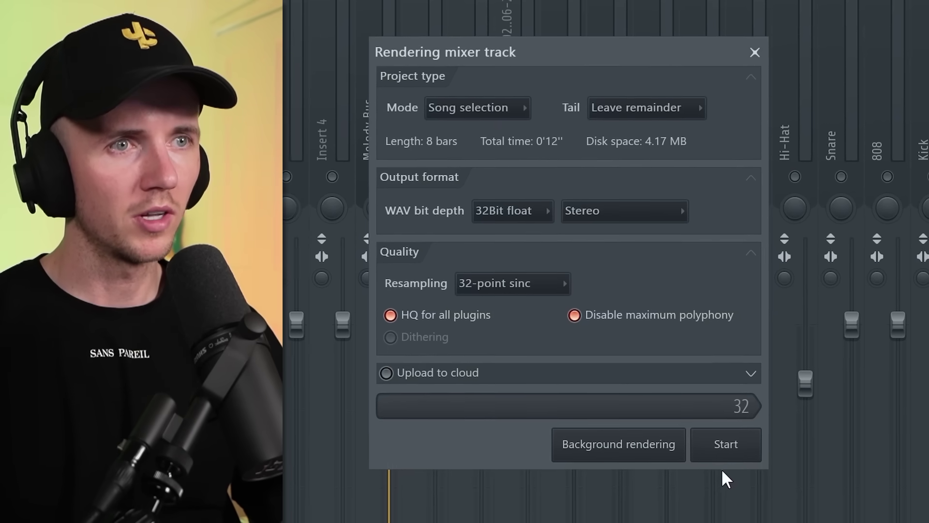
left_click(609, 356)
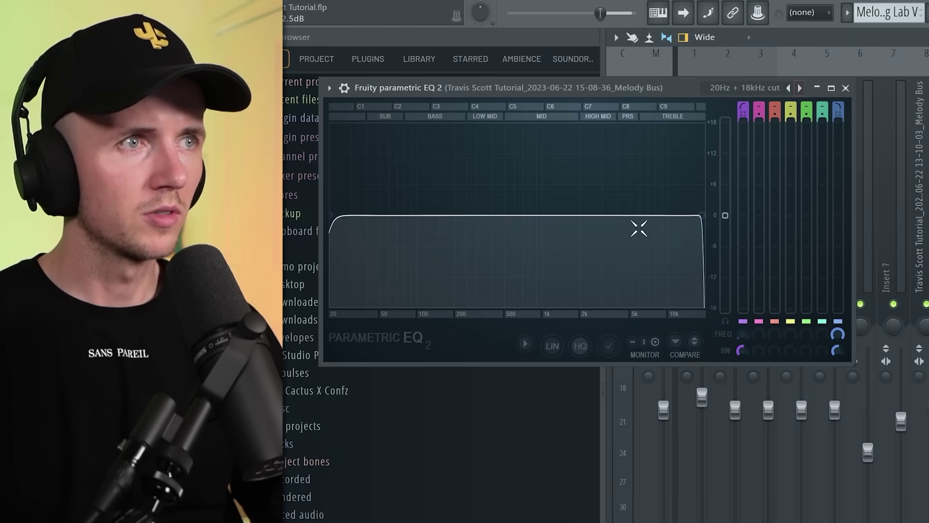
Process the resampled Melody Bus with Fruity parametric EQ 2 and Spaced Out, stepping through the Spaced Out presets past 001 BOOMERANG
key("space")
left_click_drag(636, 215, 668, 215)
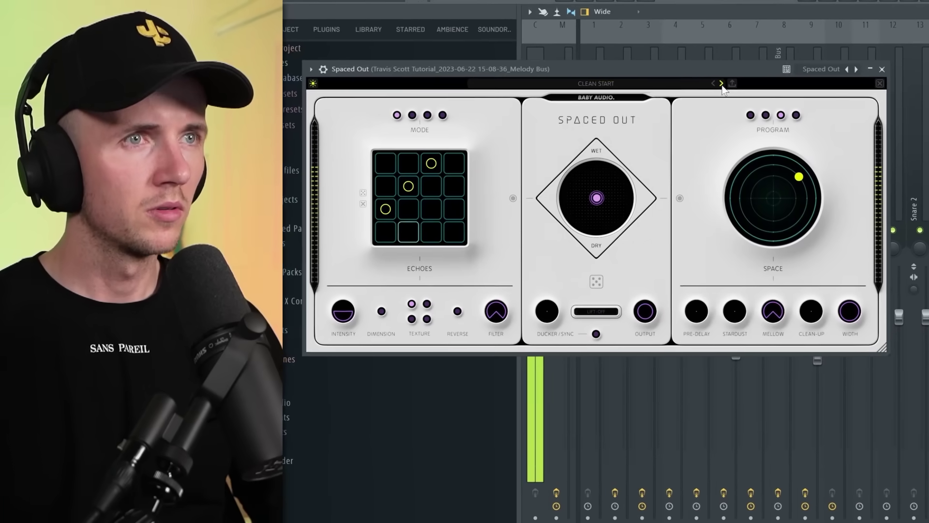
left_click(721, 84)
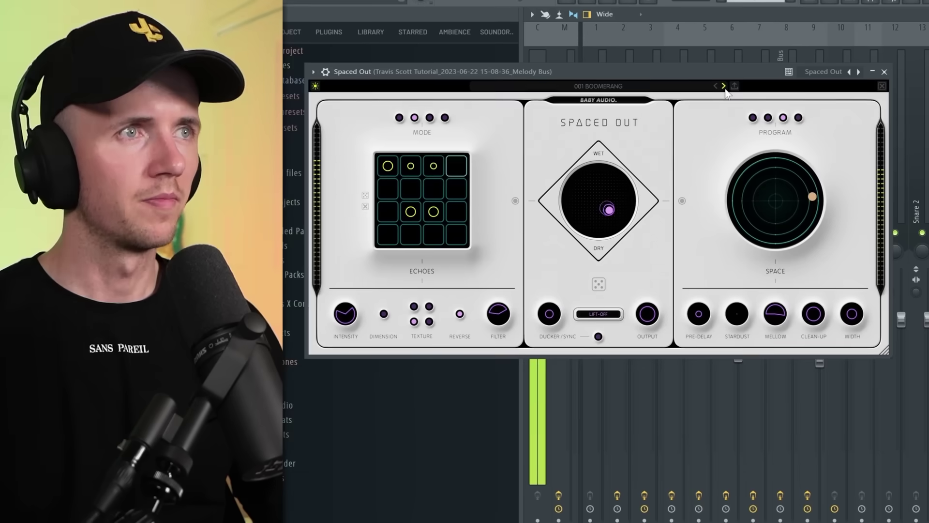
left_click(726, 84)
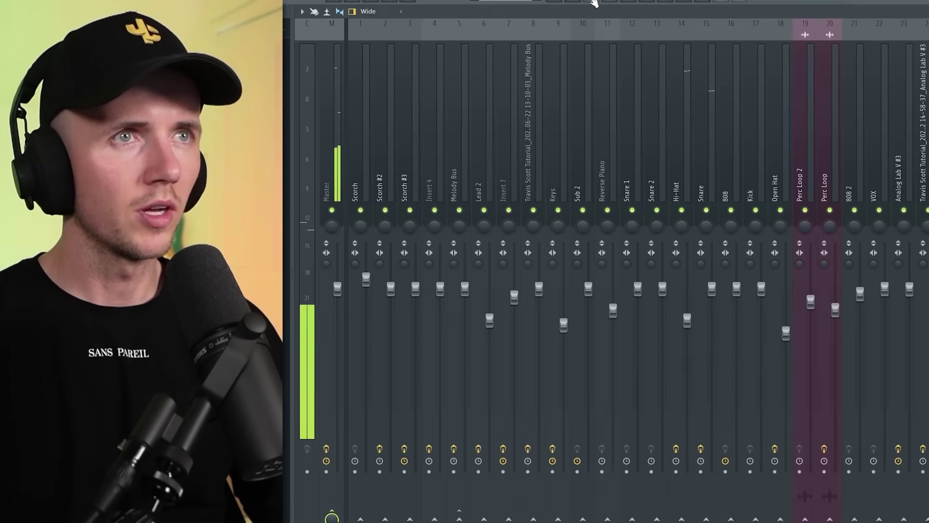
Shift the resampled section to bar 33, copy the full section into bars 25–33, and swap its 808 2 clip for Analog Lab V
left_click(556, 1)
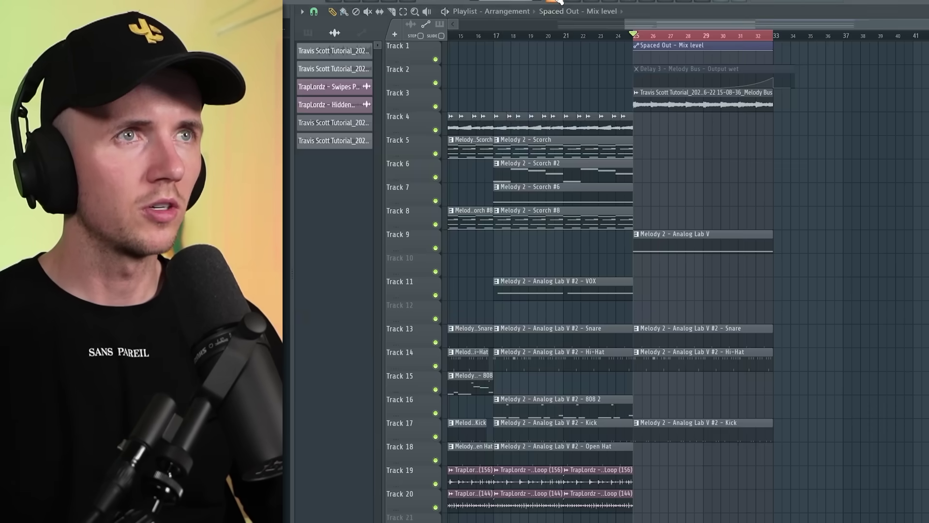
scroll(688, 238, "down", 3)
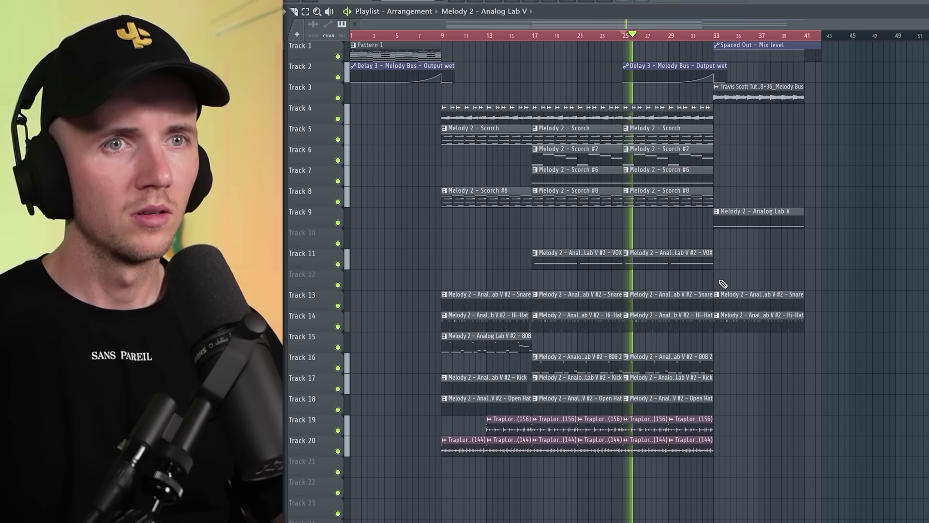
key("space")
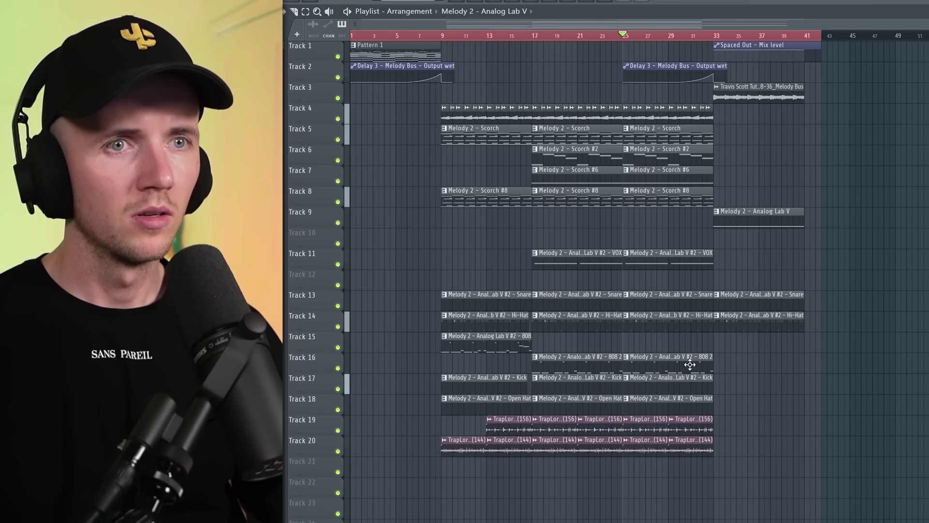
left_click_drag(663, 216, 658, 216)
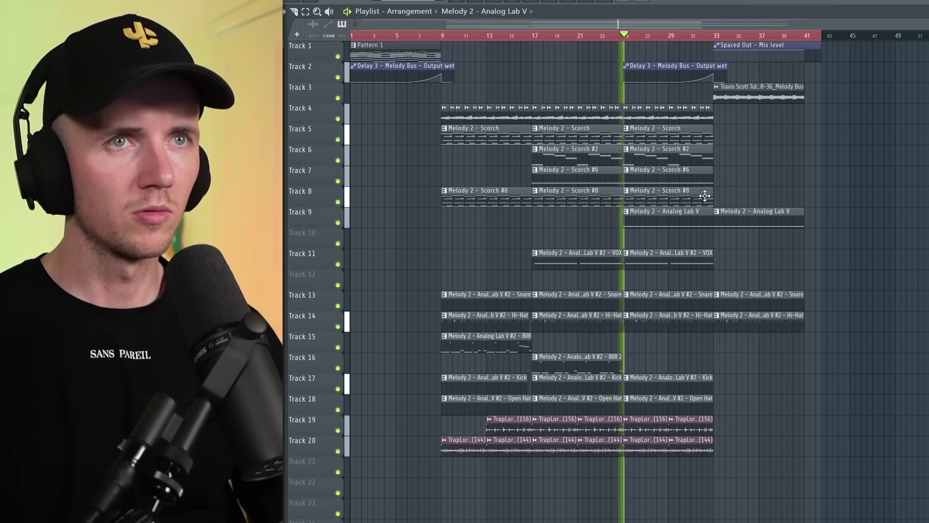